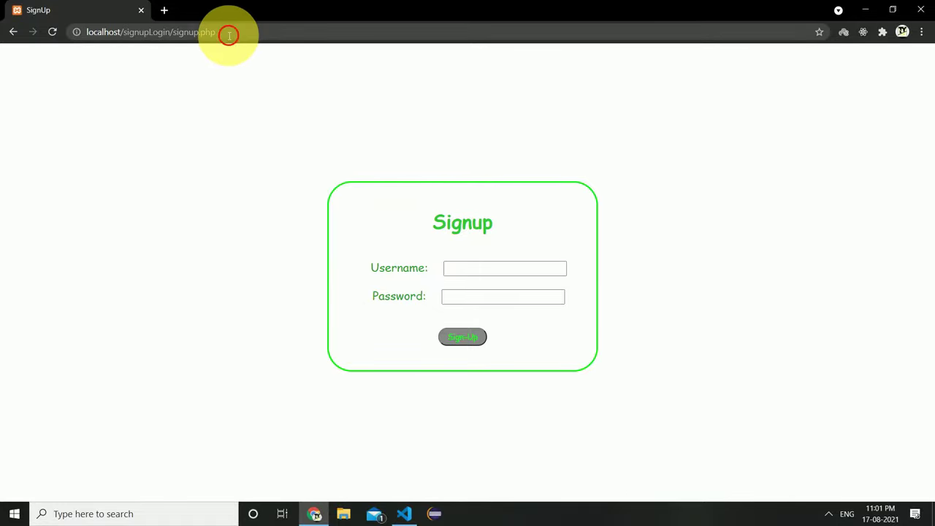
Highlight 'localhost' in the browser's page address.
{"action": "left_click_drag", "start_coordinate": [218, 32], "coordinate": [42, 25]}
{"action": "left_click", "coordinate": [163, 73]}
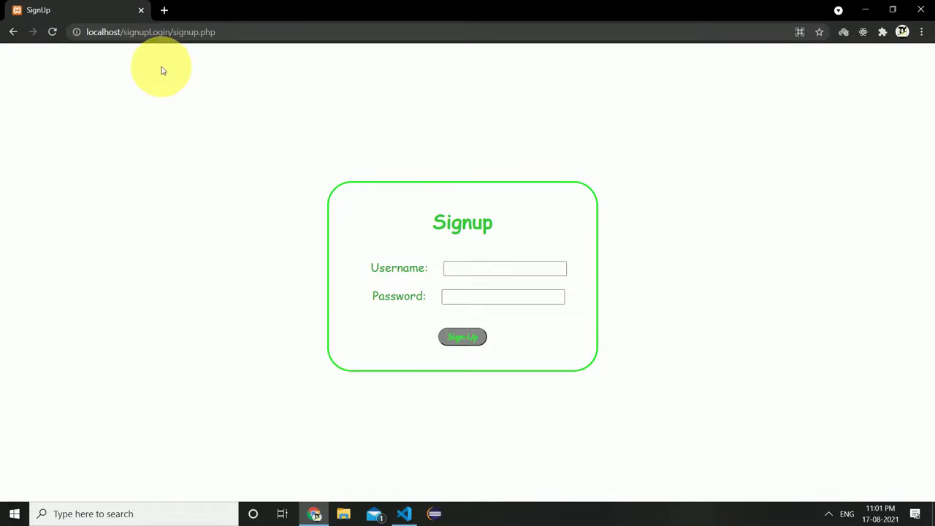
{"action": "left_click_drag", "start_coordinate": [121, 32], "coordinate": [87, 32]}
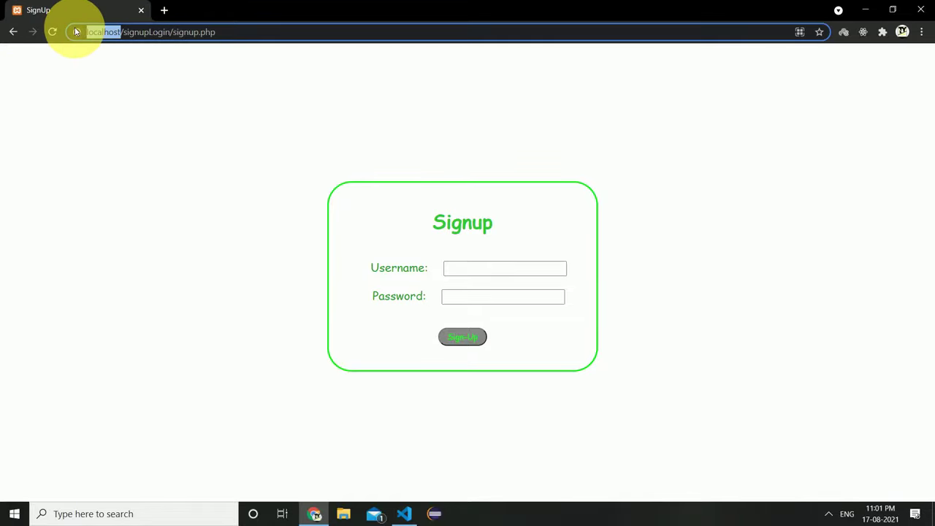
In VS Code, review logout, login, connection, login-validation and account.php, ending on signup.php.
{"action": "left_click", "coordinate": [404, 512]}
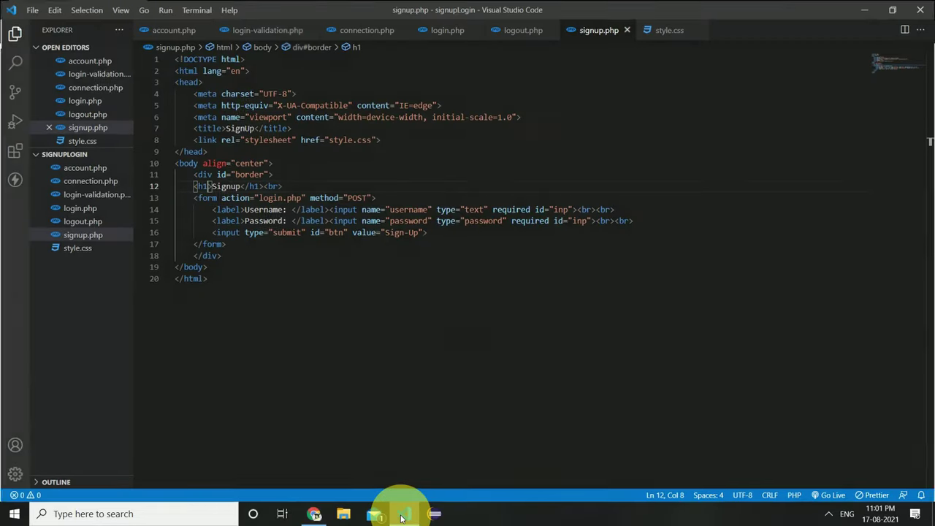
{"action": "left_click", "coordinate": [520, 30]}
{"action": "left_click", "coordinate": [447, 31]}
{"action": "left_click", "coordinate": [358, 31]}
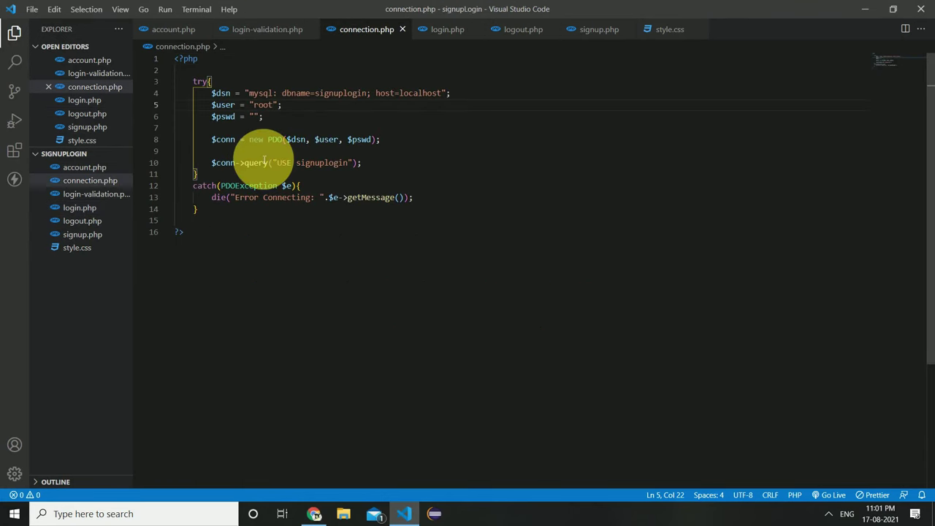
{"action": "left_click", "coordinate": [264, 31]}
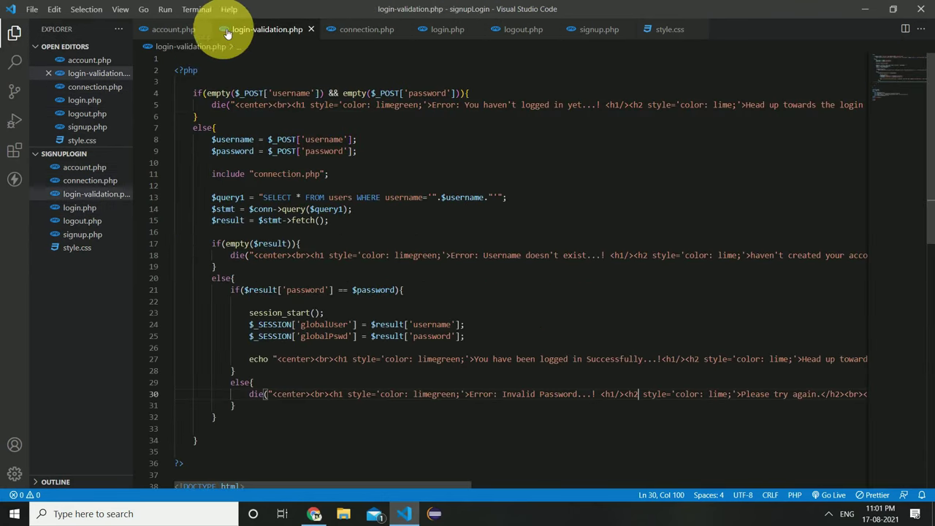
{"action": "left_click", "coordinate": [170, 29]}
{"action": "left_click", "coordinate": [275, 34]}
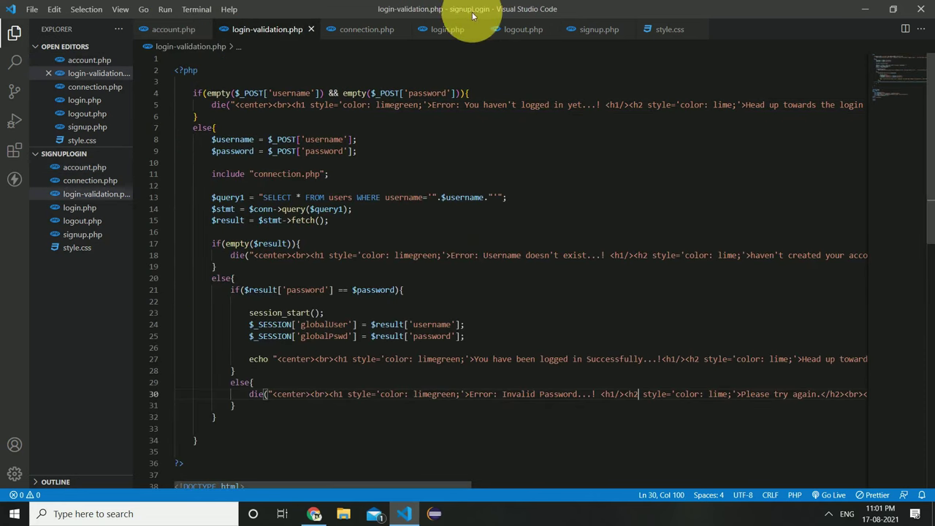
{"action": "left_click", "coordinate": [592, 32]}
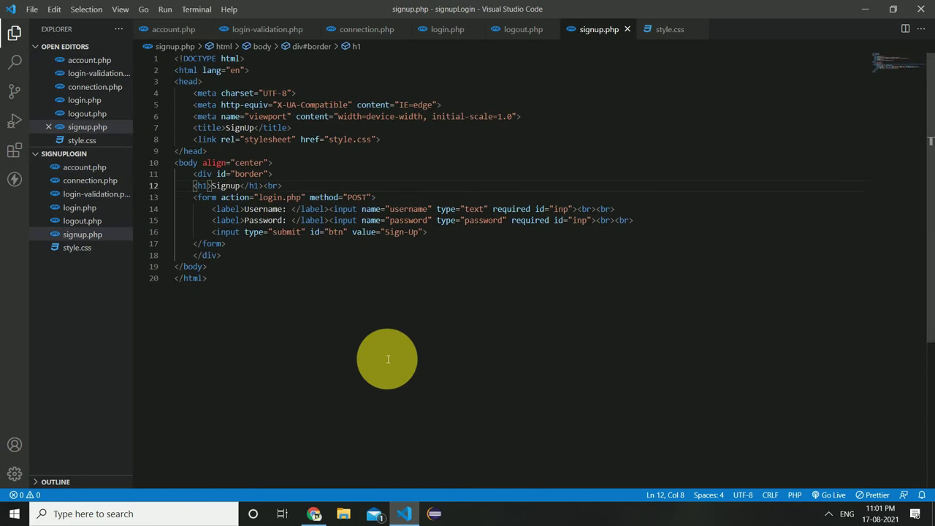
Open localhost/phpmyadmin in a new tab and browse the signuplogin users table.
{"action": "left_click", "coordinate": [315, 515]}
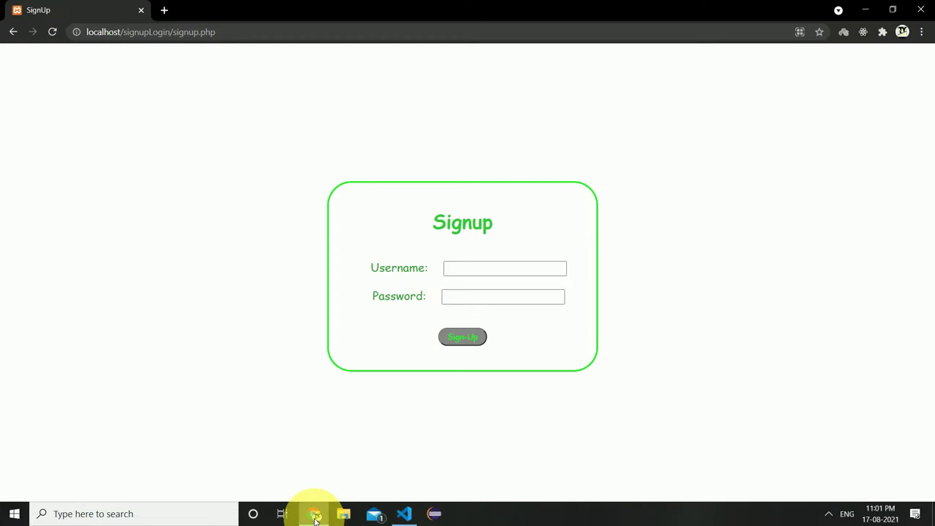
{"action": "left_click", "coordinate": [165, 9]}
{"action": "type", "text": "localhost/"}
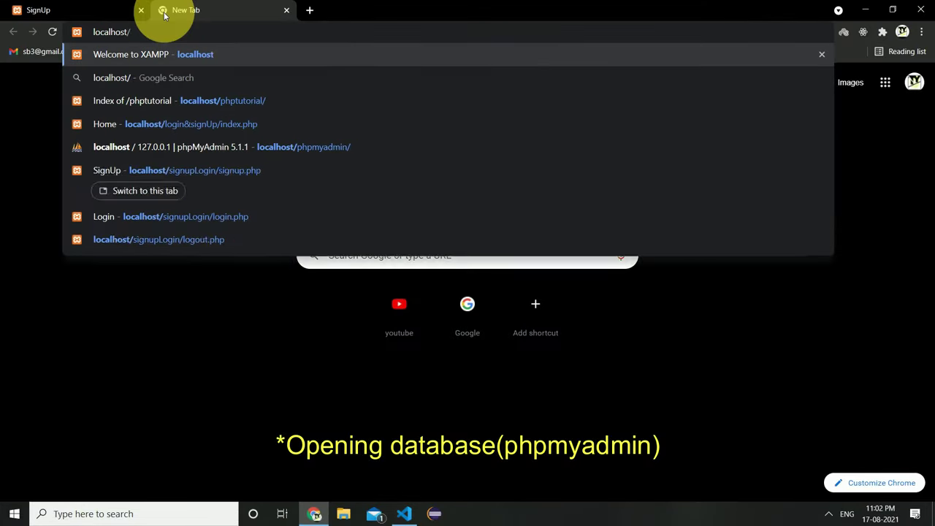
{"action": "key", "text": "Down"}
{"action": "key", "text": "Down"}
{"action": "key", "text": "Down"}
{"action": "key", "text": "Down"}
{"action": "key", "text": "Return"}
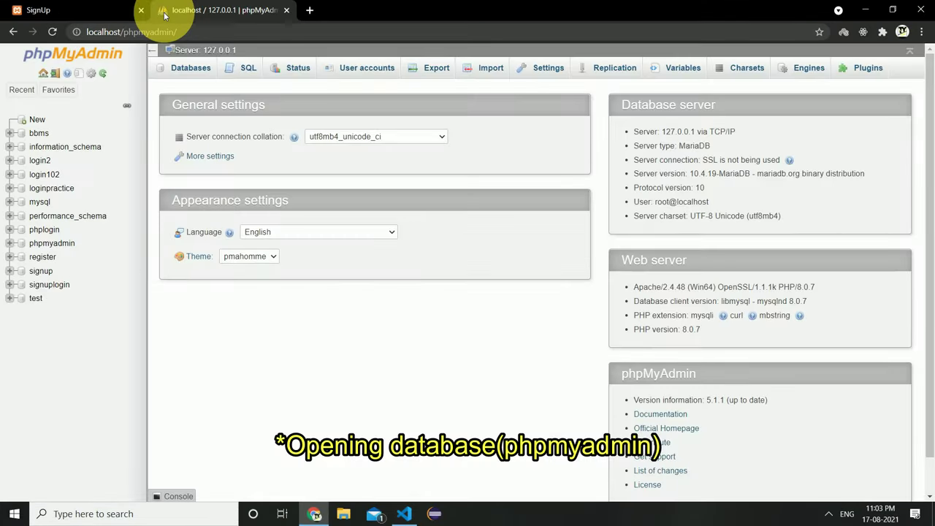
{"action": "left_click", "coordinate": [40, 286]}
{"action": "left_click", "coordinate": [218, 162]}
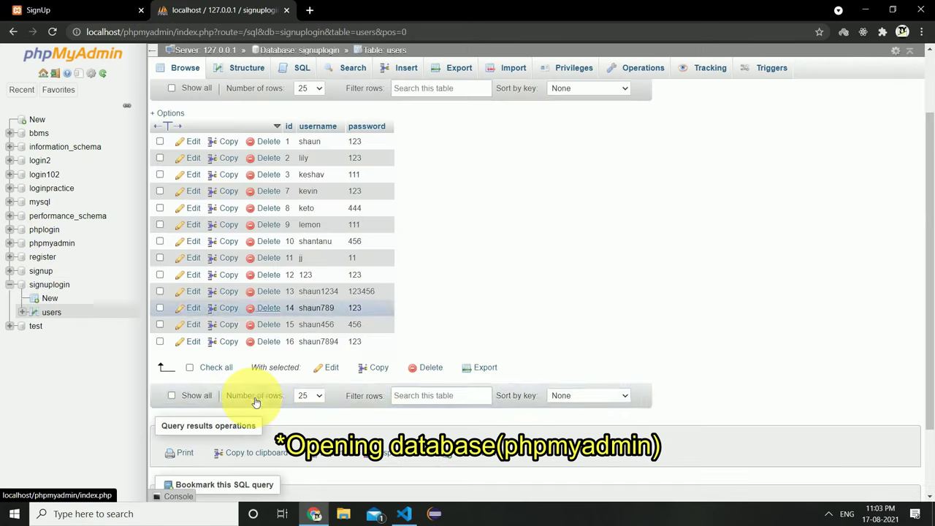
Sign up a new 'harr…' account on the local signup page, getting 'Account Created Successfully...!'.
{"action": "left_click", "coordinate": [57, 6]}
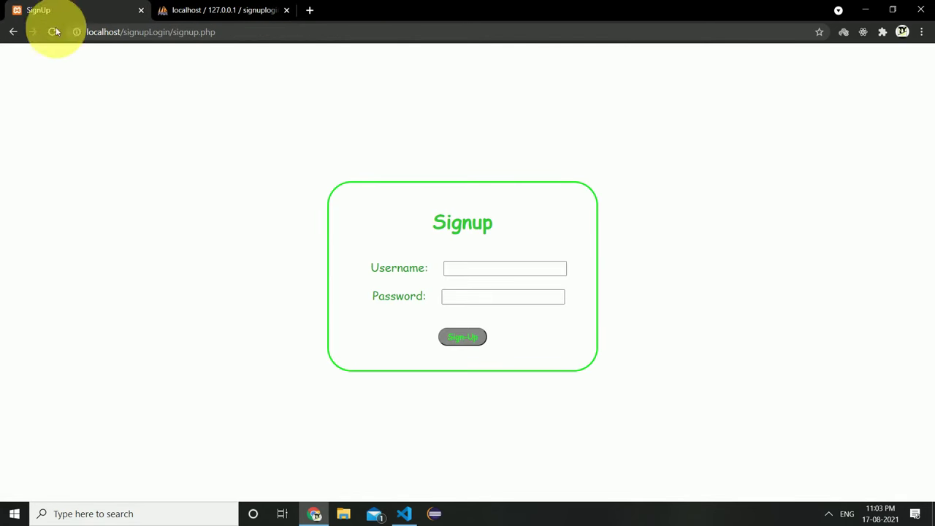
{"action": "left_click", "coordinate": [488, 270]}
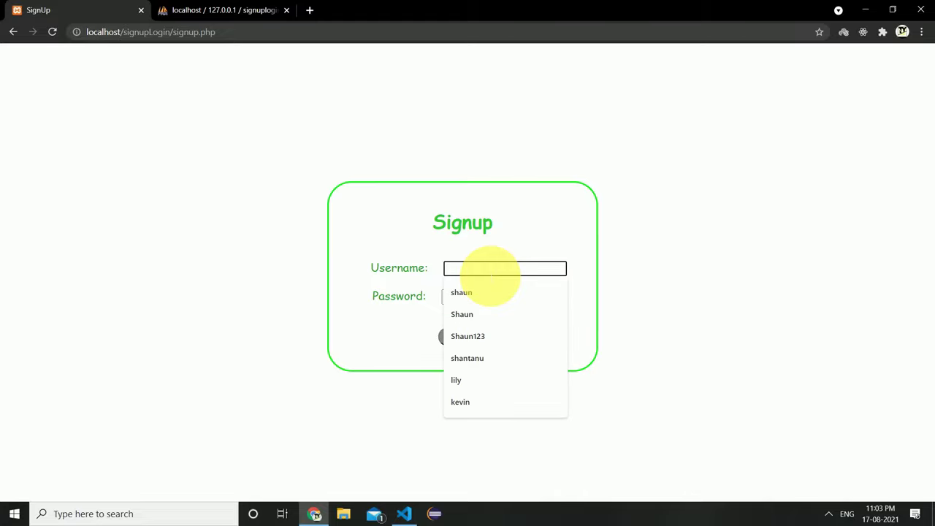
{"action": "type", "text": "harr"}
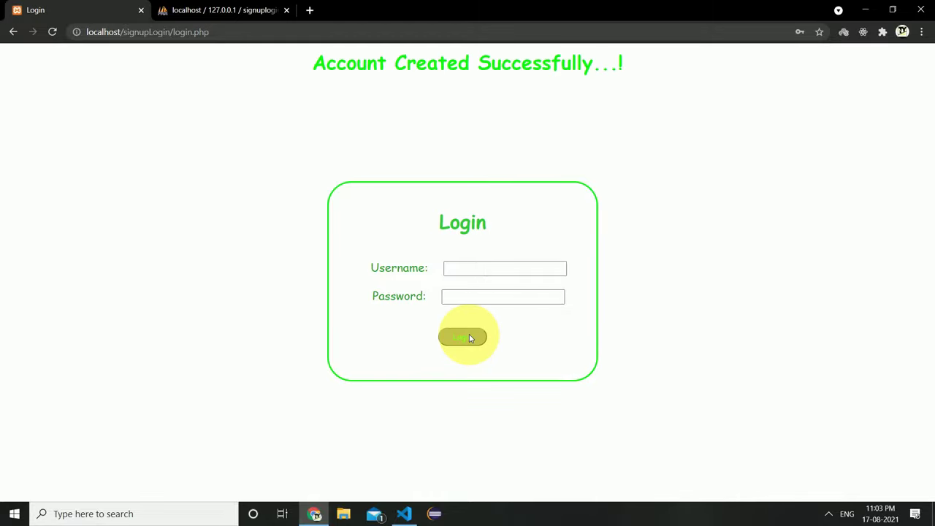
{"action": "left_click_drag", "start_coordinate": [306, 62], "coordinate": [263, 77]}
Reload the phpMyAdmin users table and highlight the new username in row 17.
{"action": "left_click", "coordinate": [227, 19]}
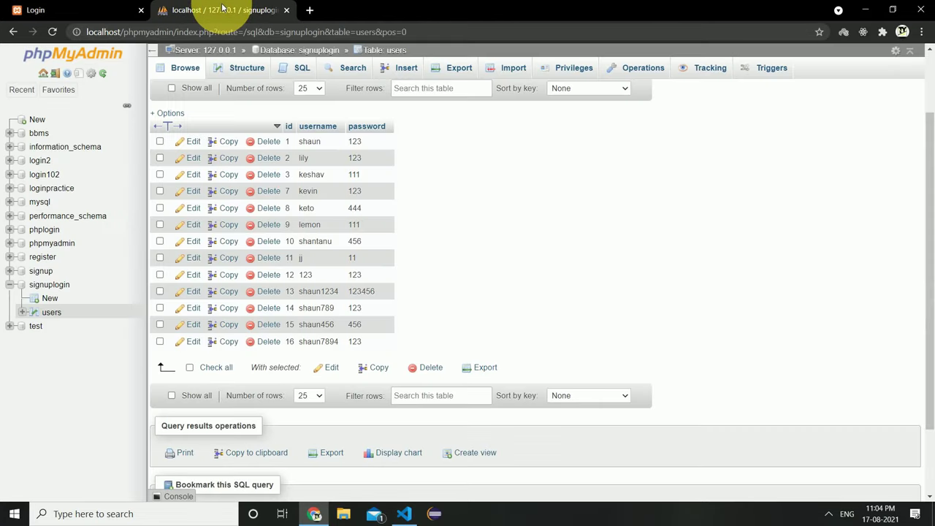
{"action": "left_click", "coordinate": [179, 68]}
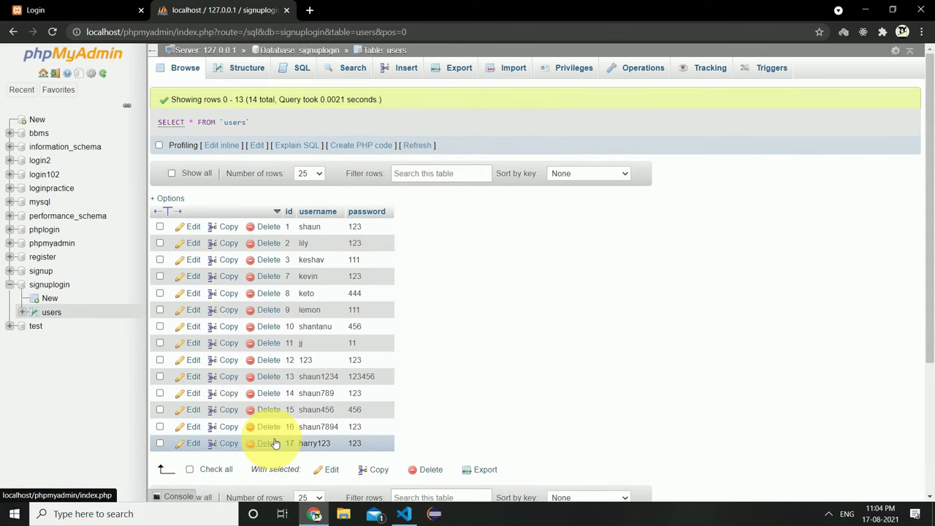
{"action": "scroll", "coordinate": [272, 438], "scroll_direction": "down", "scroll_amount": 1}
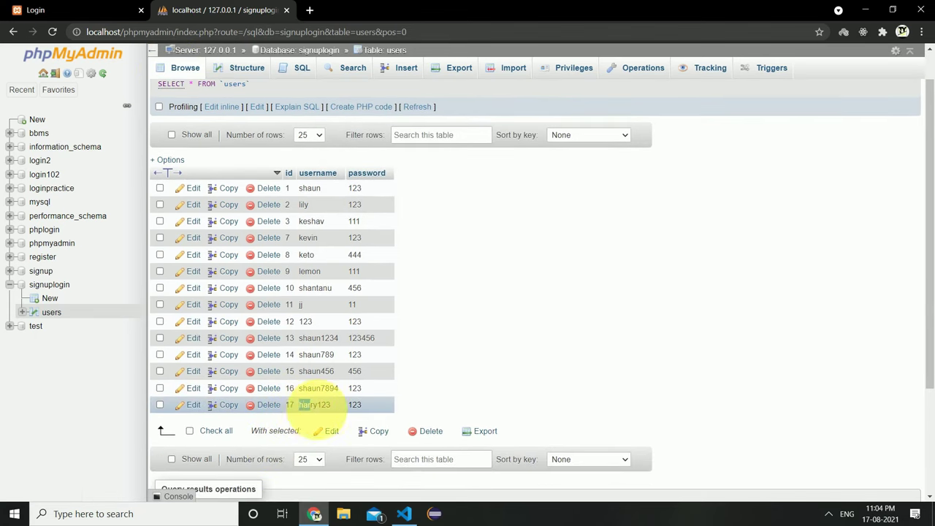
{"action": "left_click_drag", "start_coordinate": [311, 408], "coordinate": [334, 409]}
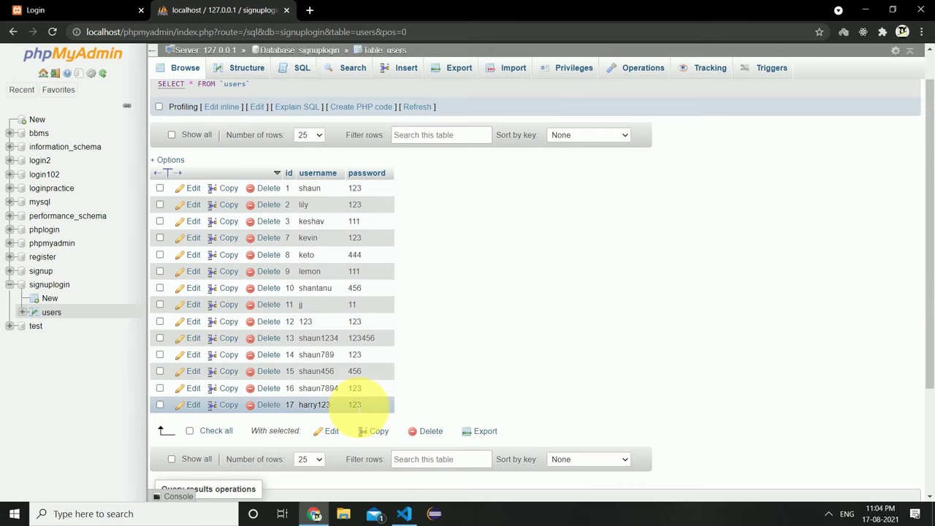
Log in on the local site as harry123 and confirm the login success message.
{"action": "left_click", "coordinate": [26, 10]}
{"action": "left_click", "coordinate": [468, 268]}
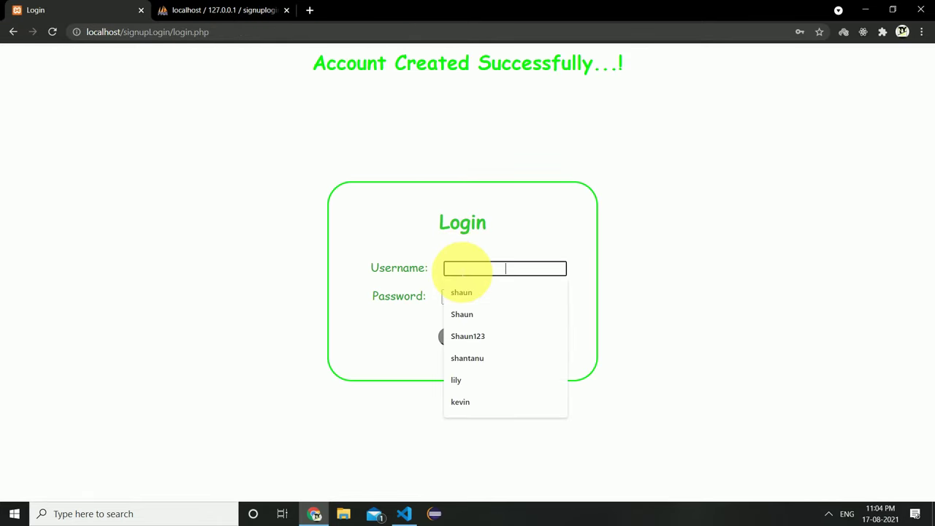
{"action": "type", "text": "harry"}
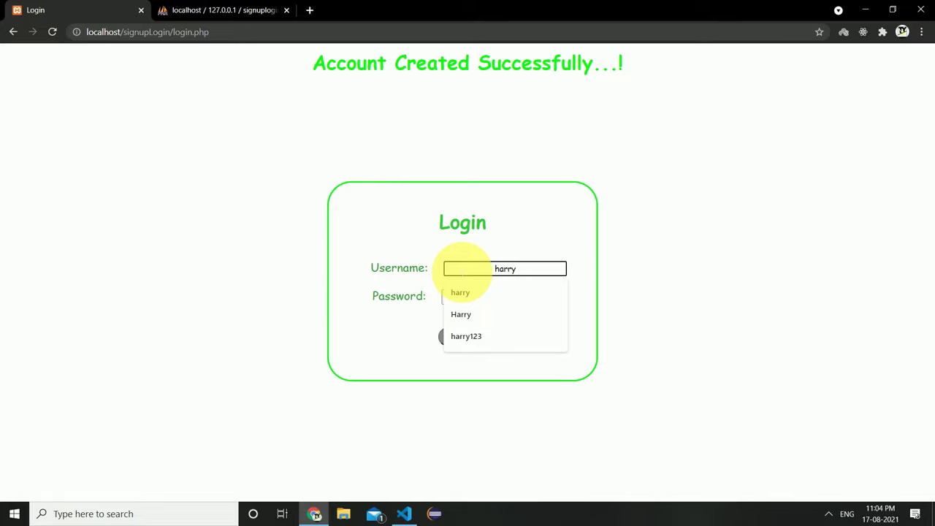
{"action": "type", "text": "123"}
{"action": "left_click", "coordinate": [476, 298]}
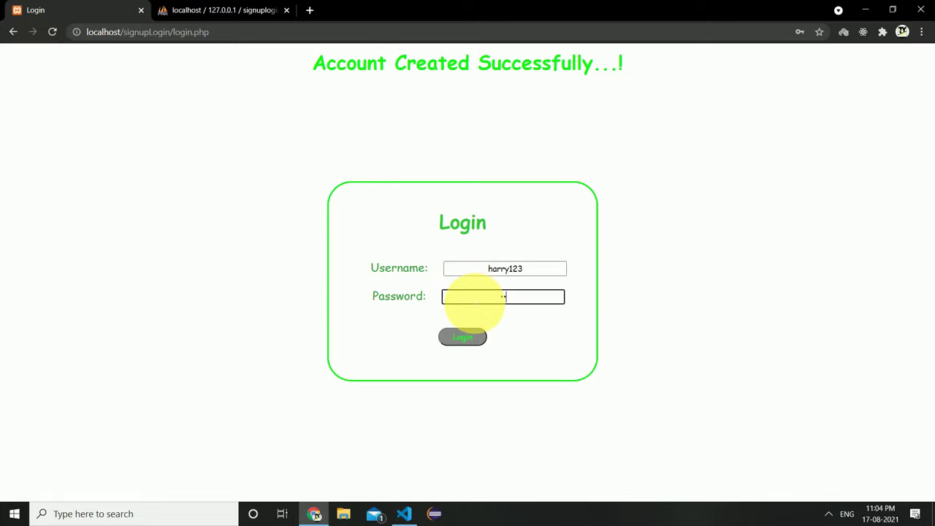
{"action": "left_click", "coordinate": [472, 337]}
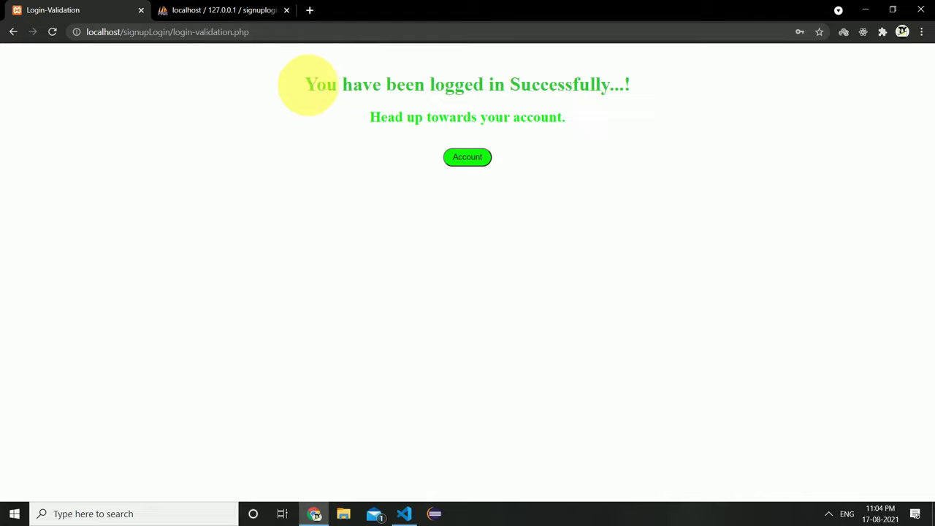
{"action": "left_click_drag", "start_coordinate": [307, 85], "coordinate": [626, 94]}
Check the account welcome page for harry123, then log out and confirm the logged-out message.
{"action": "left_click", "coordinate": [474, 156]}
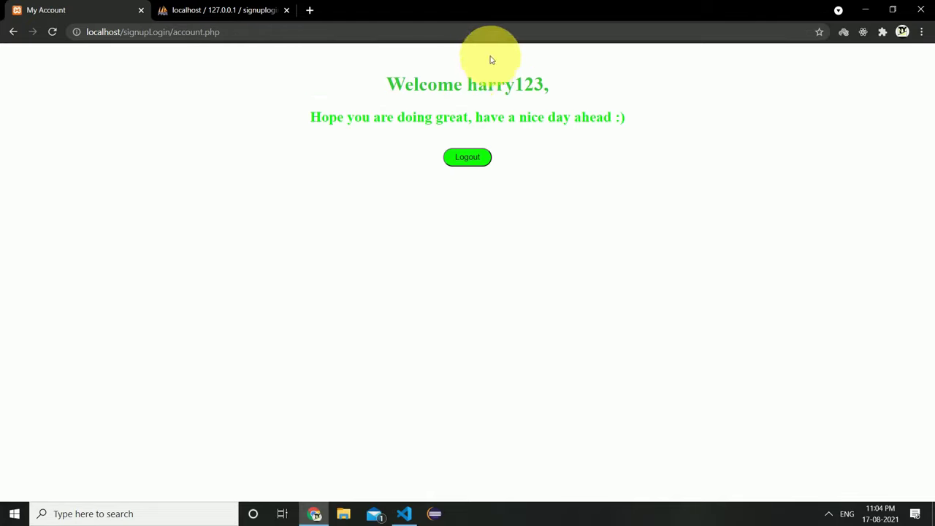
{"action": "left_click_drag", "start_coordinate": [469, 84], "coordinate": [547, 97]}
{"action": "left_click", "coordinate": [547, 98]}
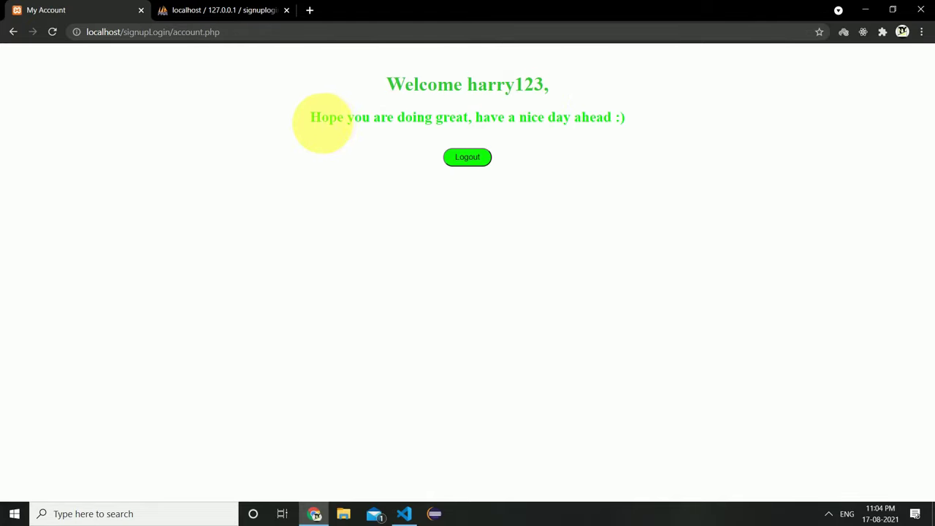
{"action": "left_click", "coordinate": [470, 157]}
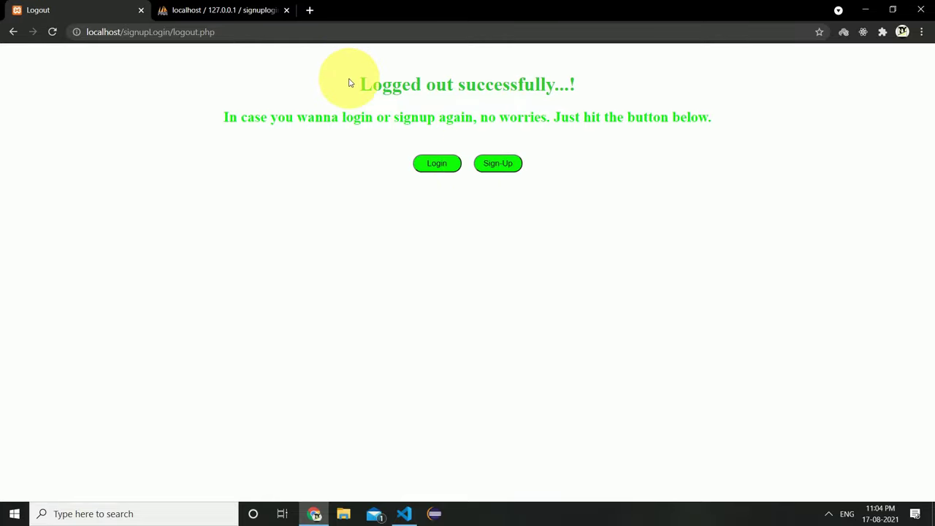
{"action": "left_click_drag", "start_coordinate": [349, 83], "coordinate": [574, 84]}
{"action": "left_click", "coordinate": [574, 83]}
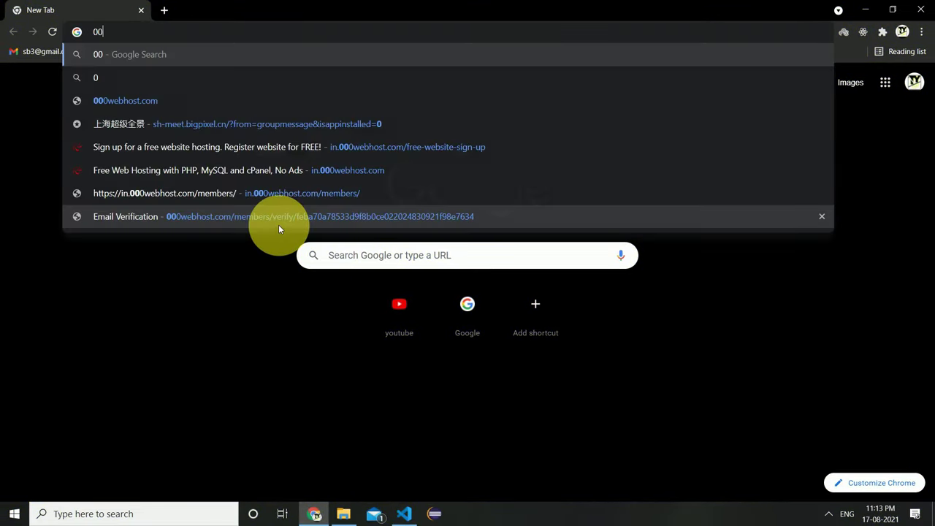
Search Google for 000webhost to reach its Free Web Hosting homepage.
{"action": "type", "text": "0"}
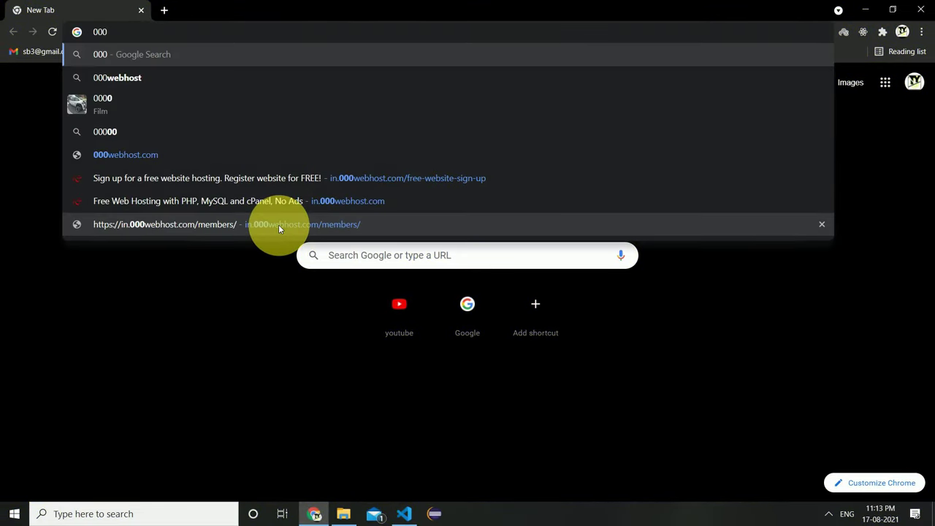
{"action": "type", "text": "webhost"}
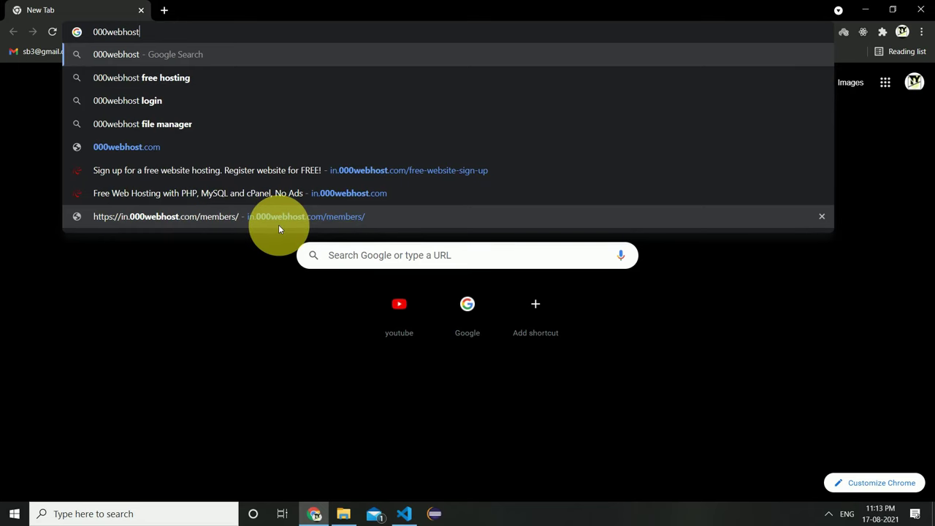
{"action": "key", "text": "Return"}
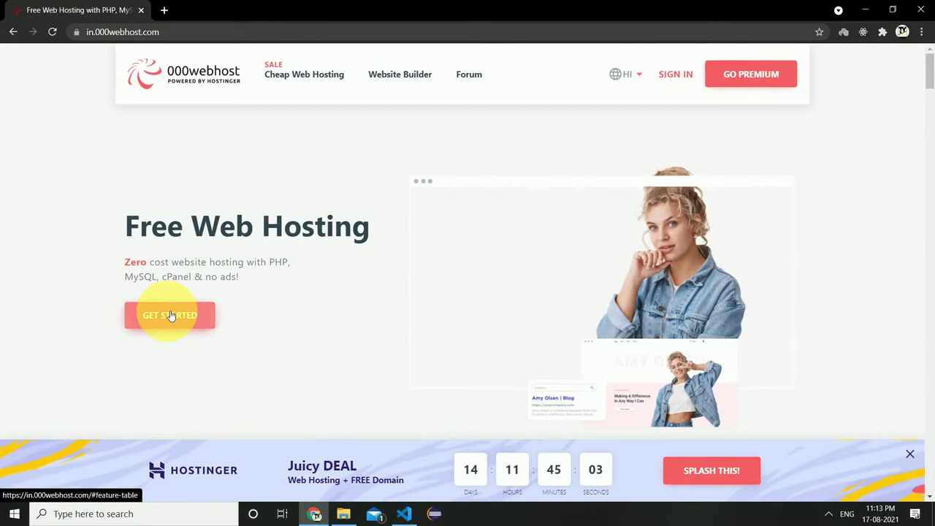
Sign up for 000webhost's free plan with an email address and password.
{"action": "left_click", "coordinate": [171, 315]}
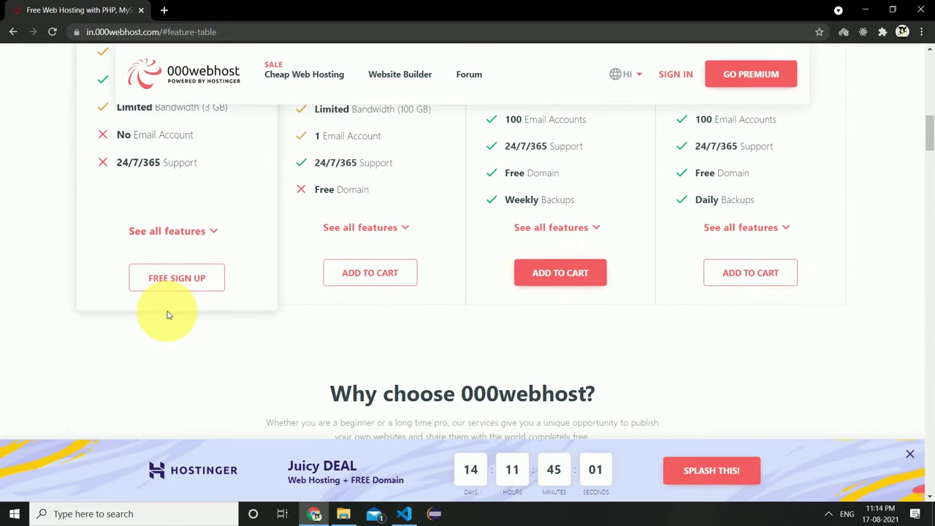
{"action": "left_click", "coordinate": [158, 281]}
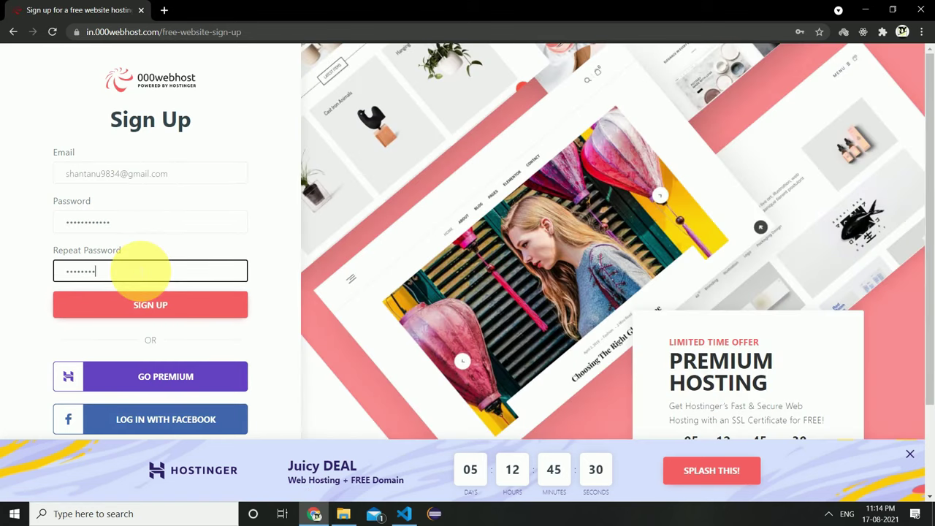
{"action": "left_click", "coordinate": [130, 307]}
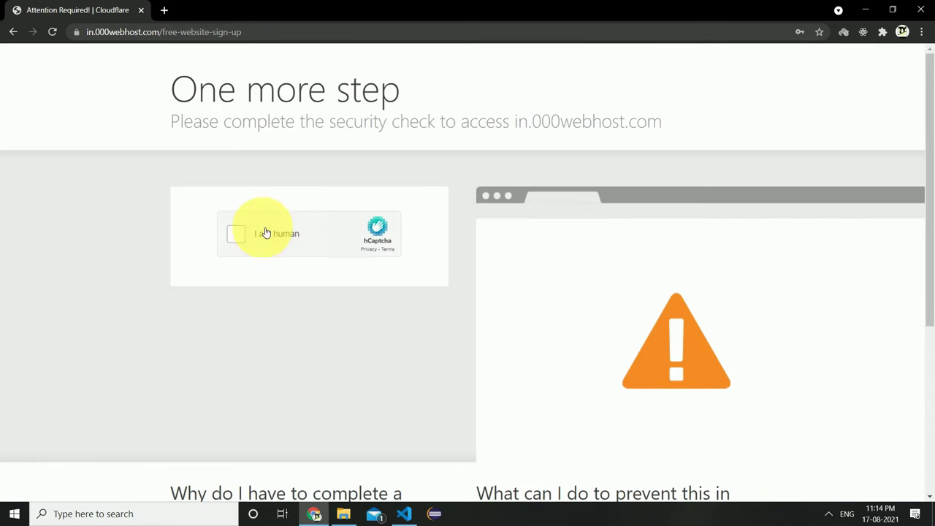
Pass the hCaptcha security check by selecting all the truck images.
{"action": "left_click", "coordinate": [263, 234]}
{"action": "left_click", "coordinate": [374, 168]}
{"action": "left_click", "coordinate": [451, 168]}
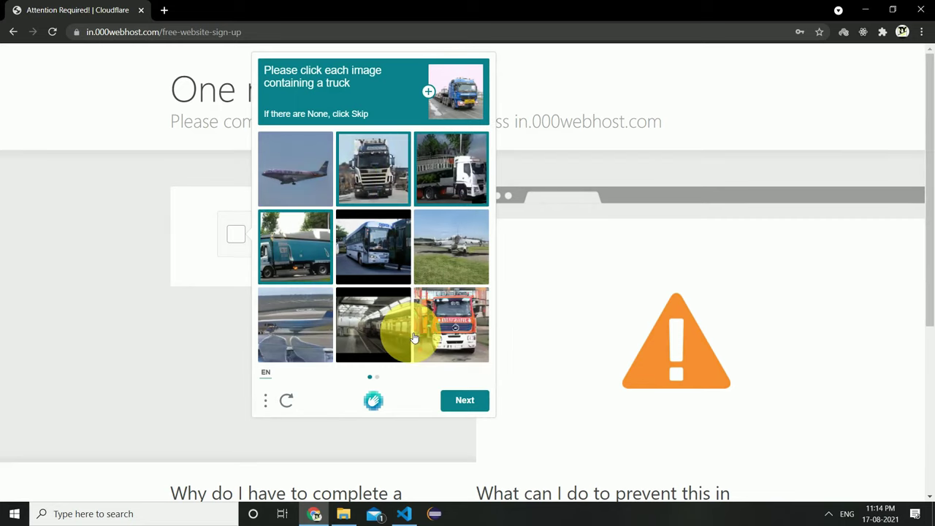
{"action": "left_click", "coordinate": [451, 324]}
{"action": "left_click", "coordinate": [465, 400]}
{"action": "left_click", "coordinate": [451, 246]}
{"action": "left_click", "coordinate": [295, 246]}
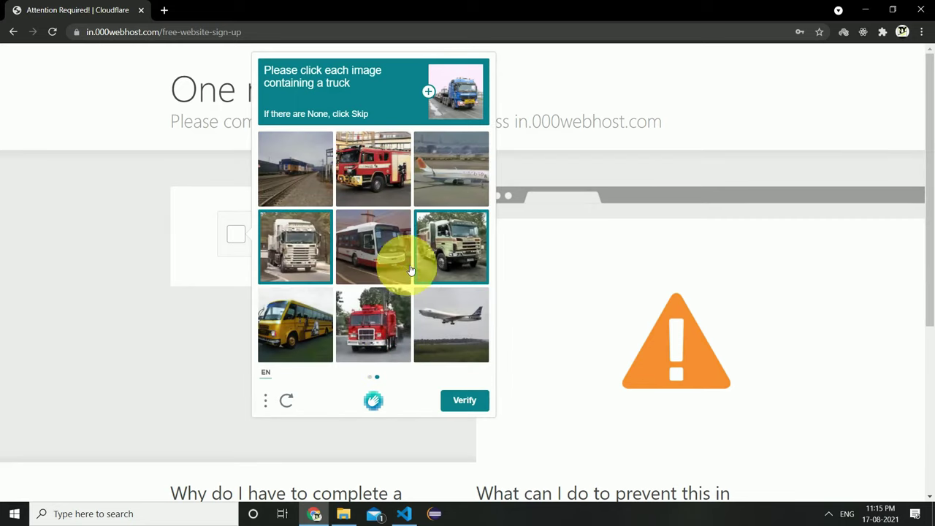
{"action": "left_click", "coordinate": [455, 401]}
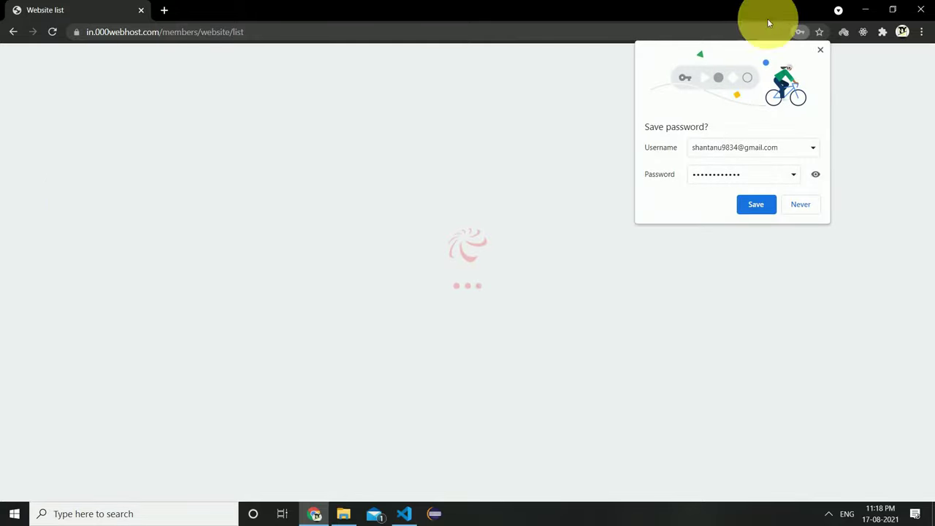
Dismiss the save-password offer, note the confirmation-email notice, and start a new tab for Gmail.
{"action": "left_click", "coordinate": [820, 50]}
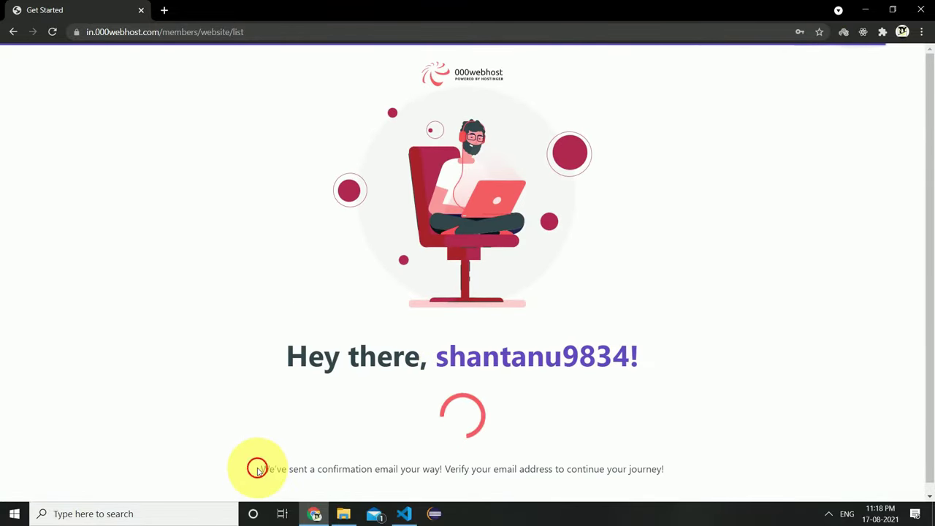
{"action": "left_click_drag", "start_coordinate": [260, 469], "coordinate": [706, 479]}
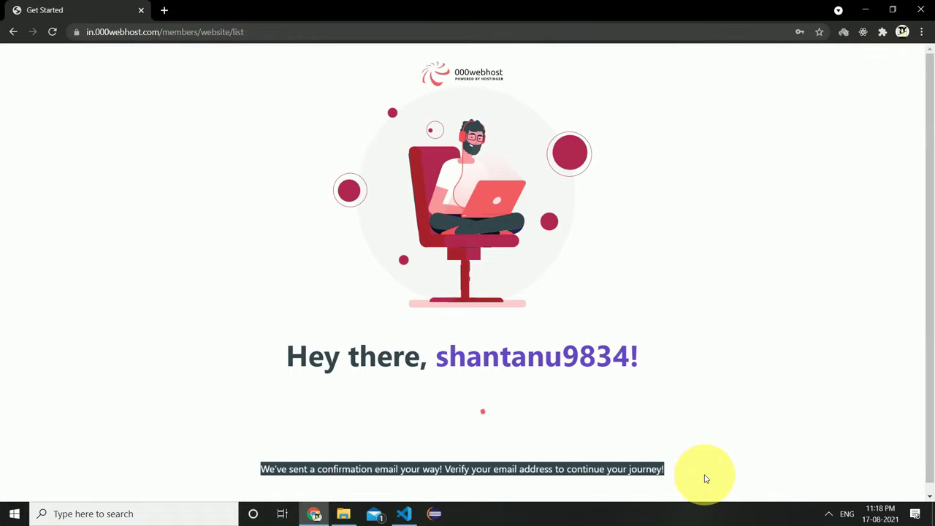
{"action": "left_click", "coordinate": [164, 10]}
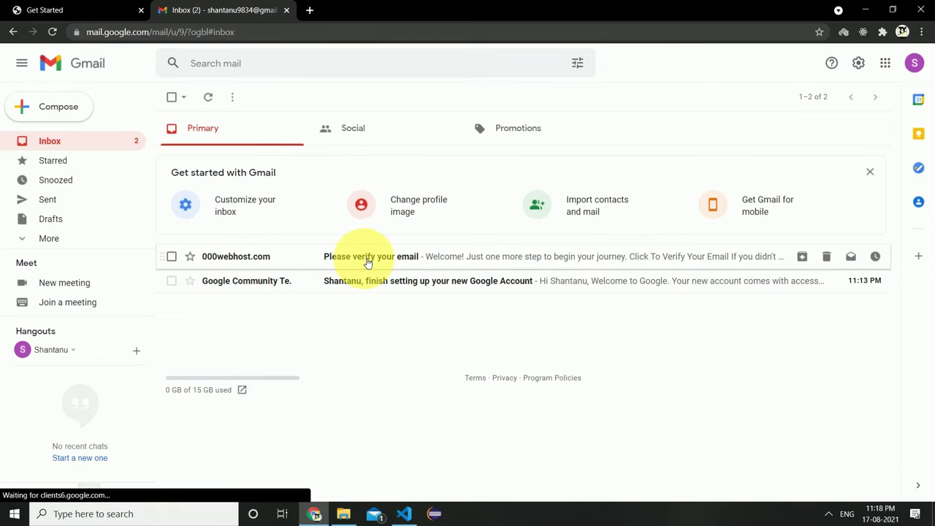
Open 000webhost's 'Please verify your email' message in Gmail and follow its verify link.
{"action": "left_click", "coordinate": [365, 262]}
{"action": "scroll", "coordinate": [524, 338], "scroll_direction": "down", "scroll_amount": 3}
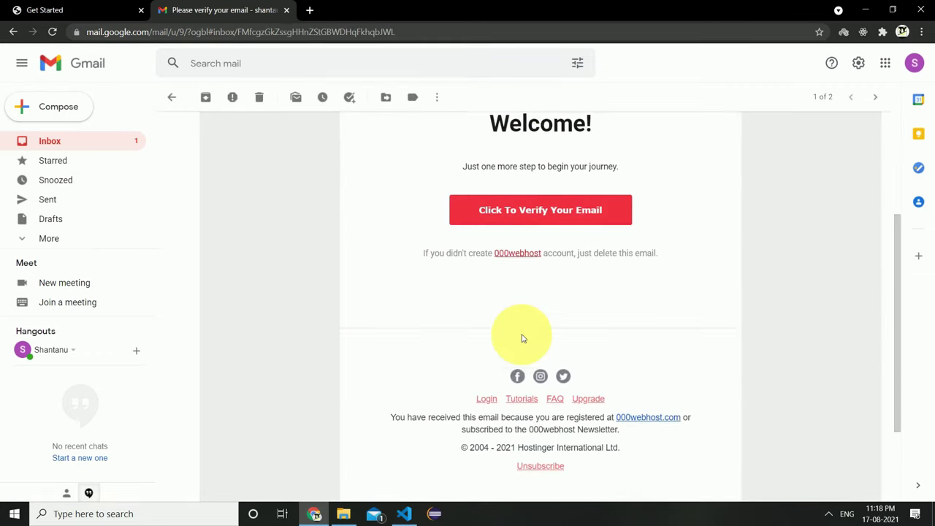
{"action": "scroll", "coordinate": [521, 338], "scroll_direction": "up", "scroll_amount": 1}
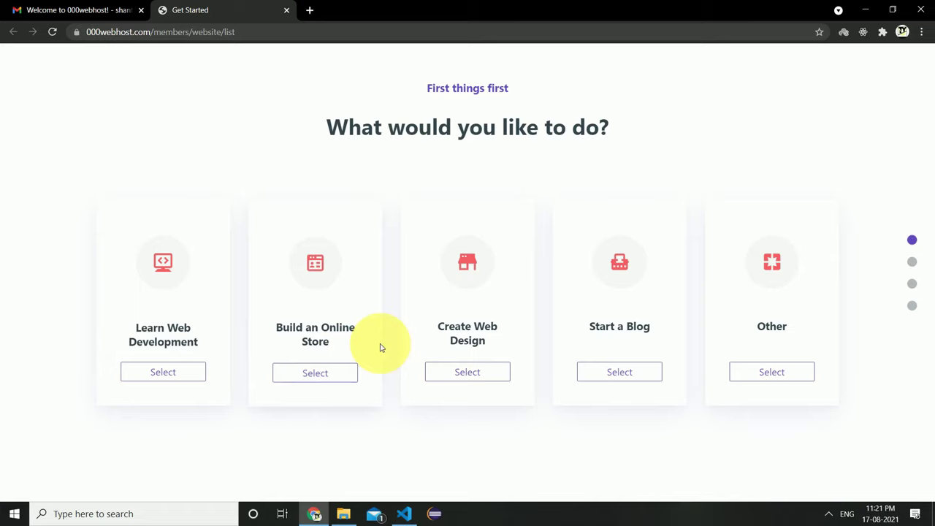
Choose Other as the site purpose and submit a website named myminiproject2021.
{"action": "left_click", "coordinate": [764, 377]}
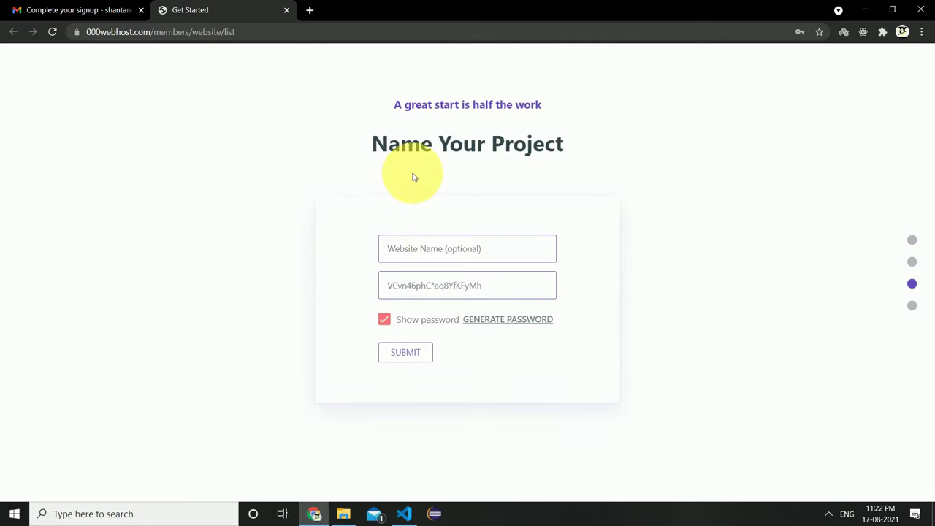
{"action": "left_click", "coordinate": [417, 240]}
{"action": "type", "text": "my"}
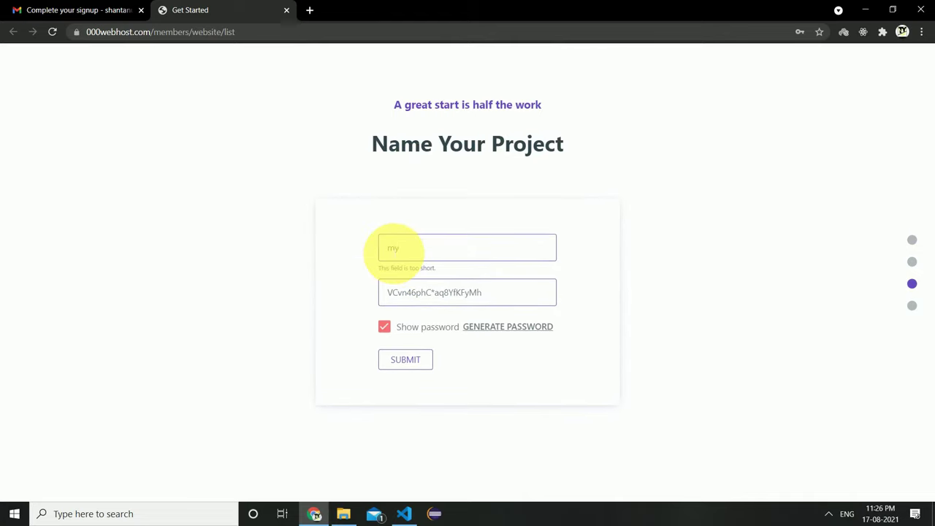
{"action": "key", "text": "BackSpace"}
{"action": "key", "text": "BackSpace"}
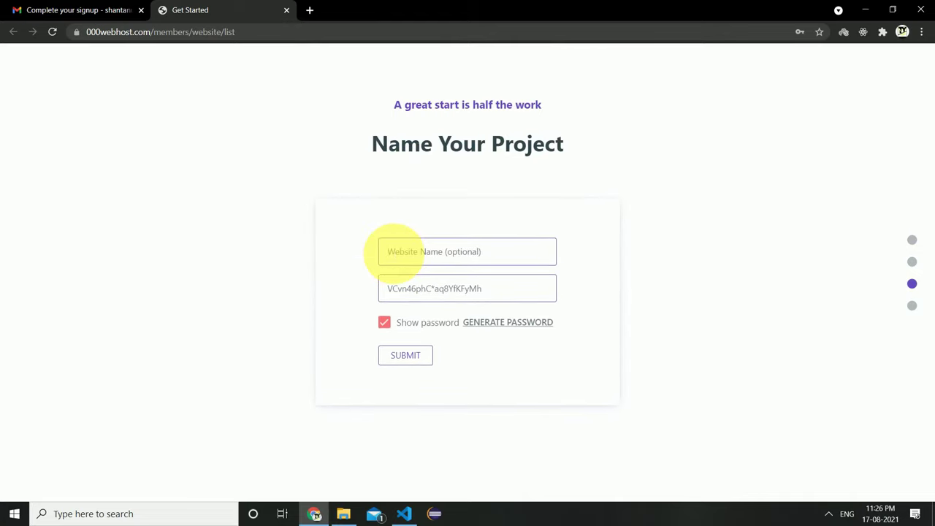
{"action": "type", "text": "myminiproject2021"}
{"action": "left_click", "coordinate": [418, 360]}
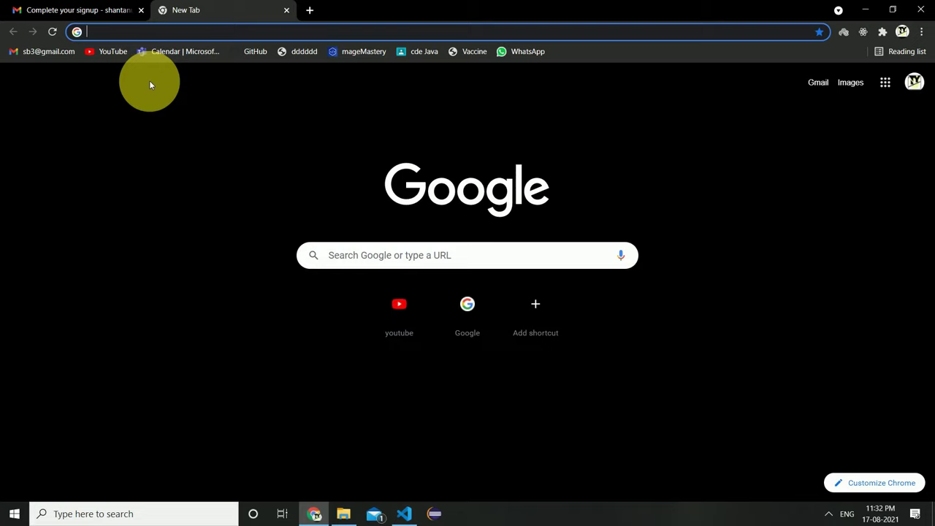
Search Google for 000webhost and open the hosting site from the results.
{"action": "type", "text": "000"}
{"action": "key", "text": "Return"}
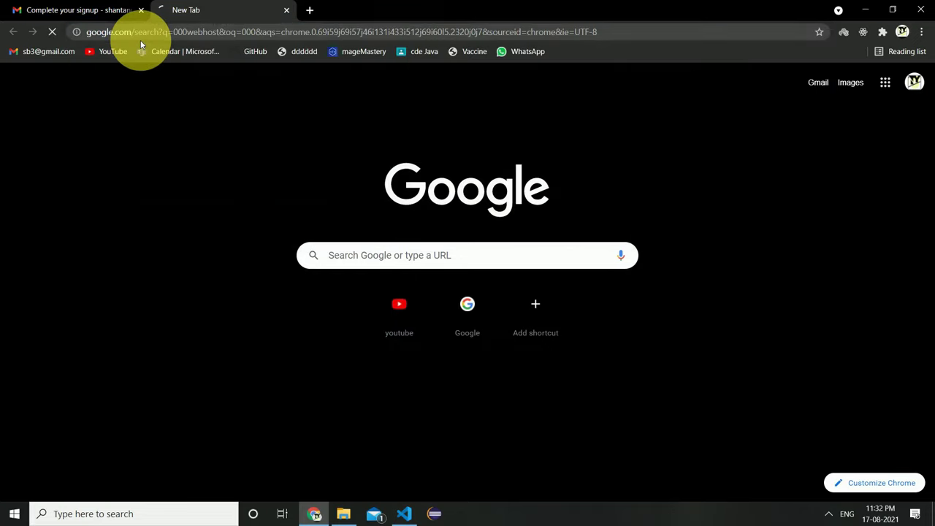
{"action": "left_click", "coordinate": [137, 177]}
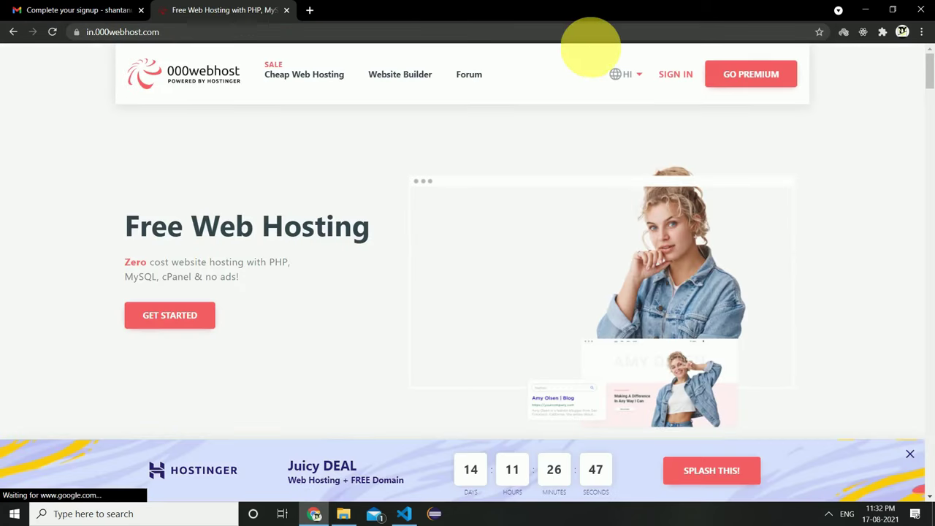
Sign in to 000webhost and open Manage Website for myminiproject2021.
{"action": "left_click", "coordinate": [687, 76]}
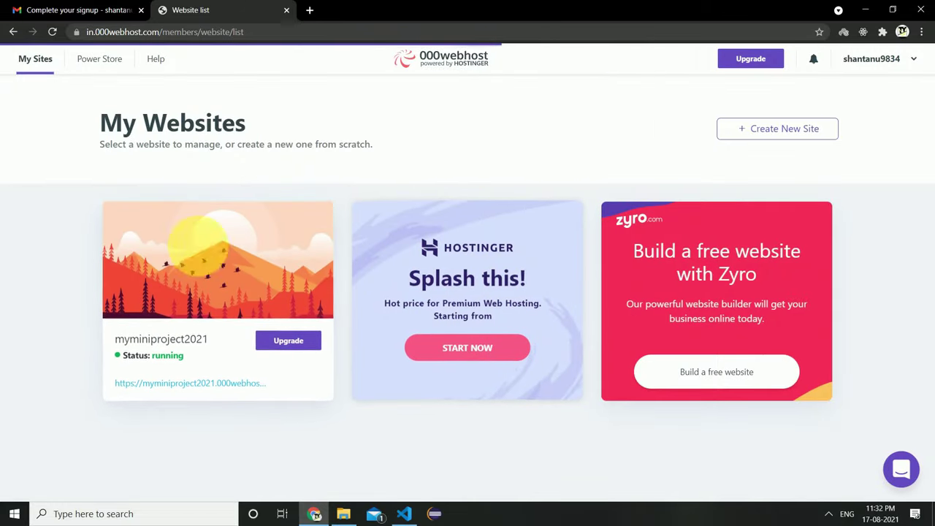
{"action": "mouse_move", "coordinate": [236, 324]}
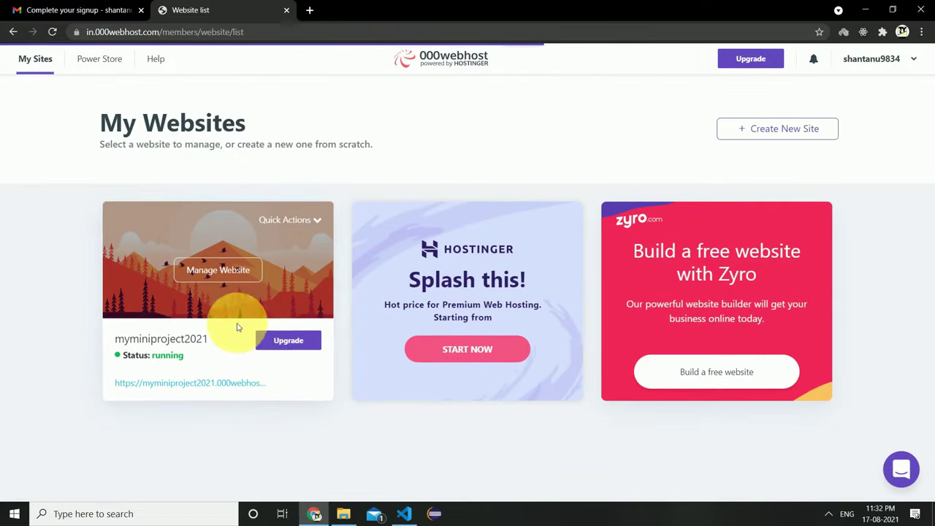
{"action": "left_click", "coordinate": [220, 270]}
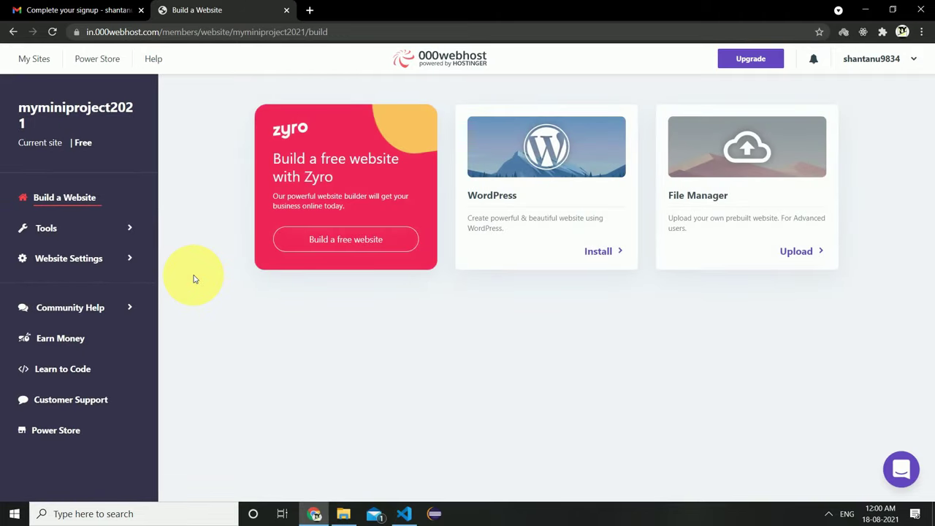
Launch the File Manager from the site's Tools menu for myminiproject2021.
{"action": "left_click", "coordinate": [82, 231]}
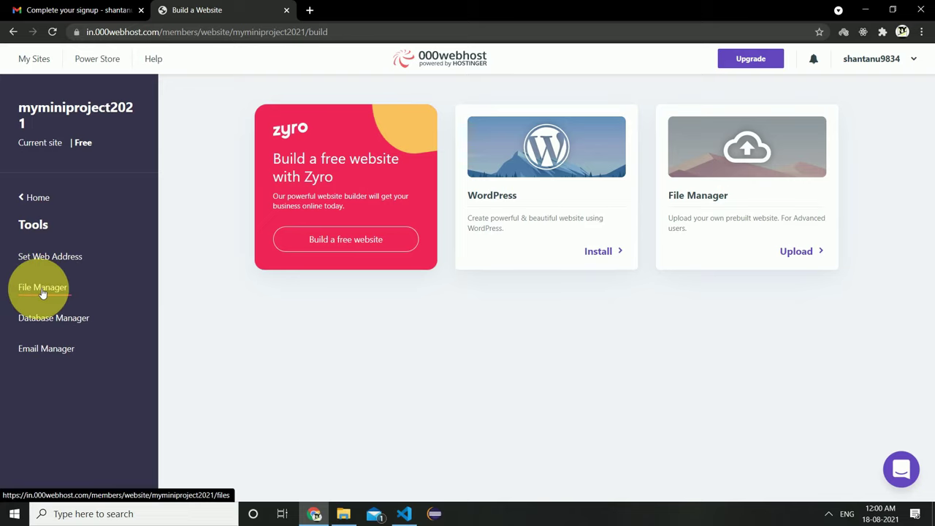
{"action": "left_click", "coordinate": [42, 290]}
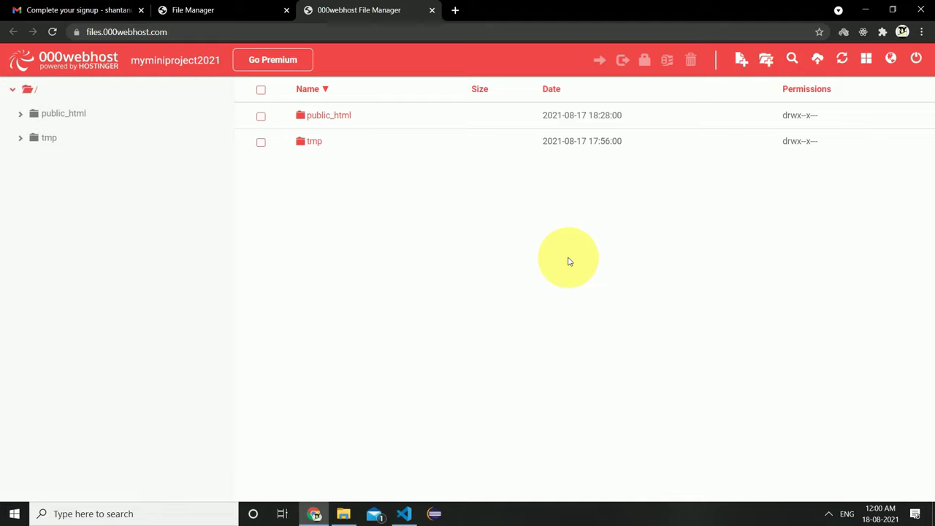
Upload the seven signupLogin project files, account.php through style.css, into public_html.
{"action": "left_click", "coordinate": [323, 117]}
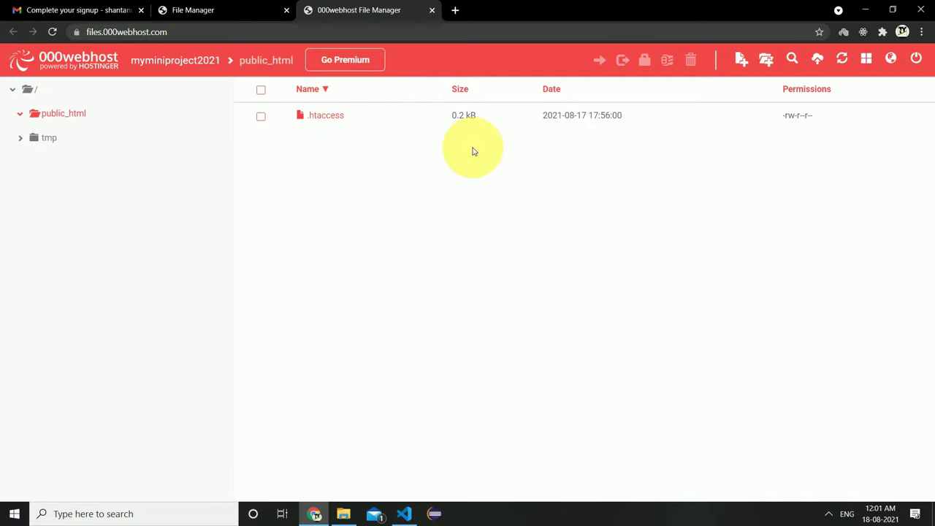
{"action": "left_click", "coordinate": [819, 58]}
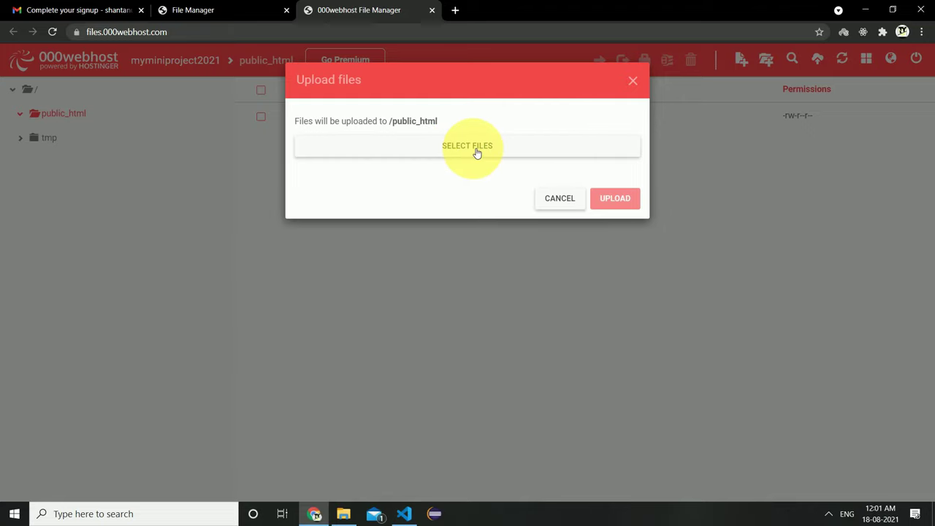
{"action": "left_click", "coordinate": [477, 150]}
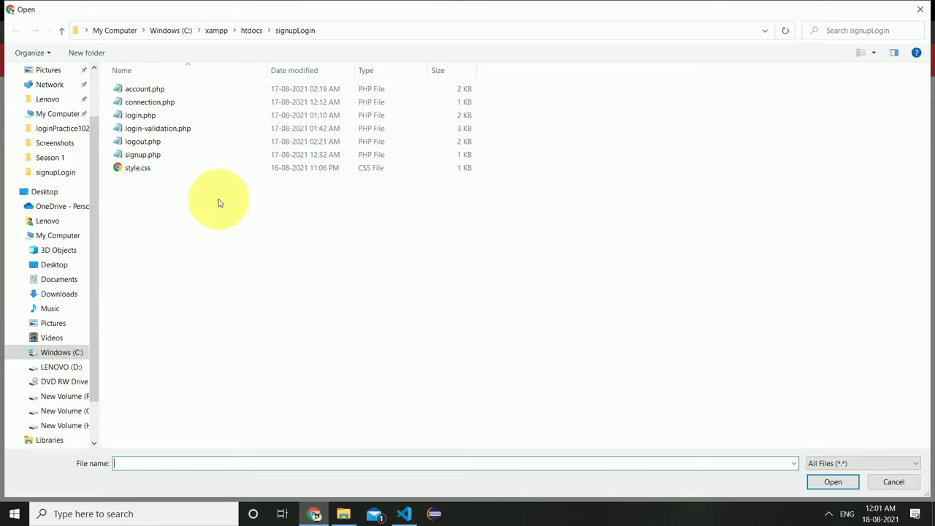
{"action": "left_click_drag", "start_coordinate": [218, 199], "coordinate": [190, 88]}
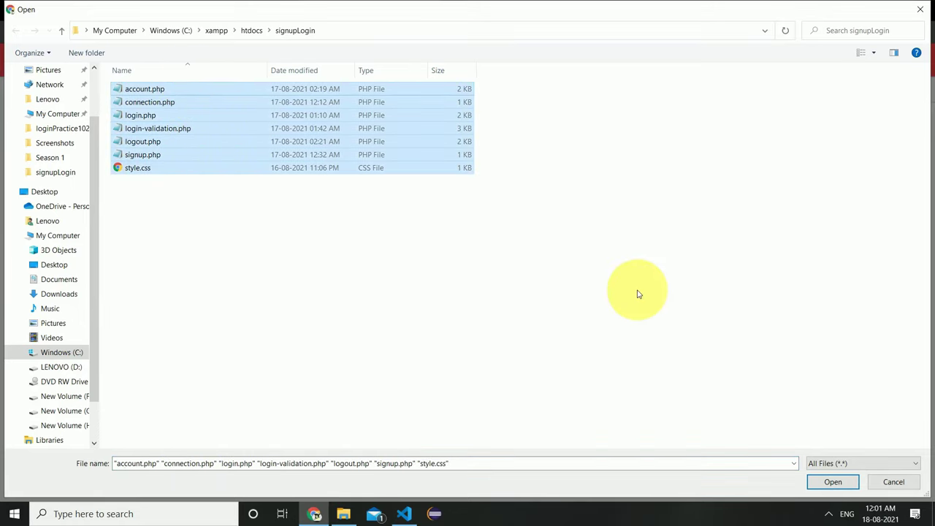
{"action": "left_click", "coordinate": [833, 482]}
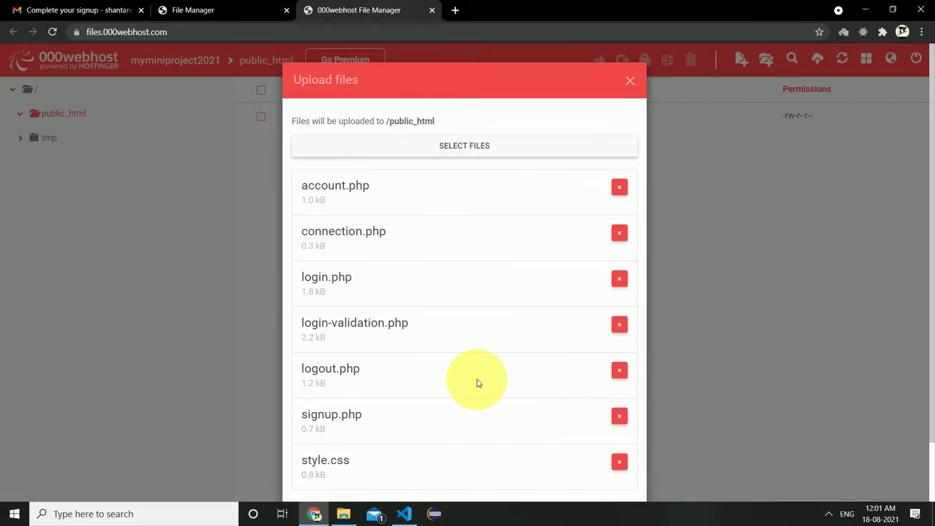
{"action": "scroll", "coordinate": [477, 382], "scroll_direction": "down", "scroll_amount": 2}
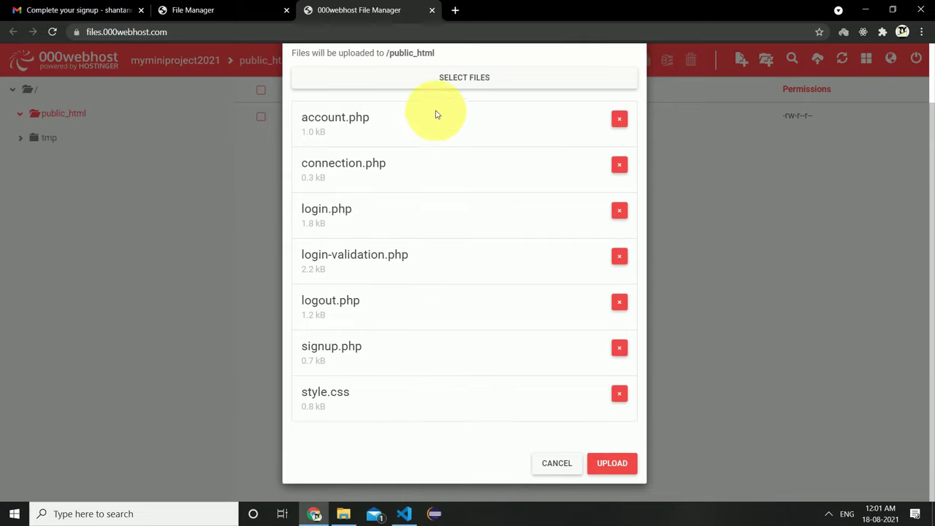
{"action": "left_click", "coordinate": [612, 464]}
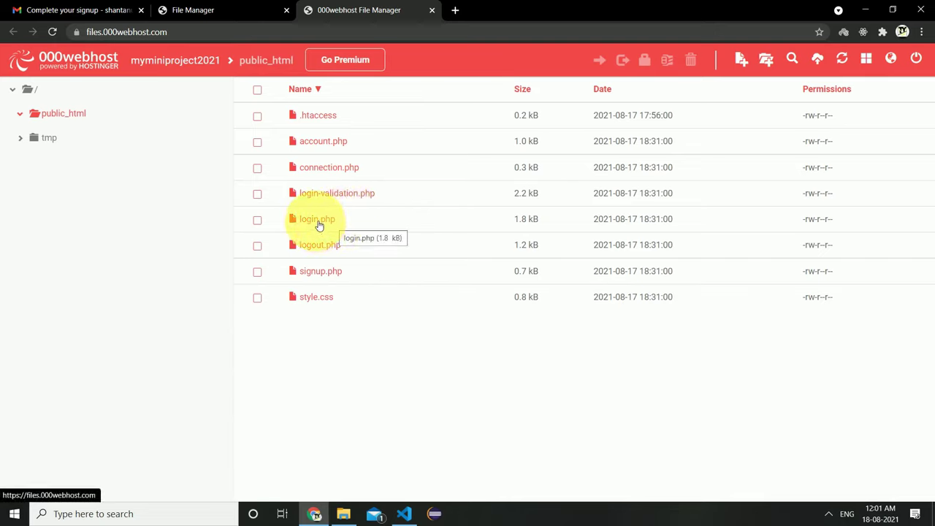
Open the live signup.php page and enter test username asasas with a test password.
{"action": "right_click", "coordinate": [309, 277]}
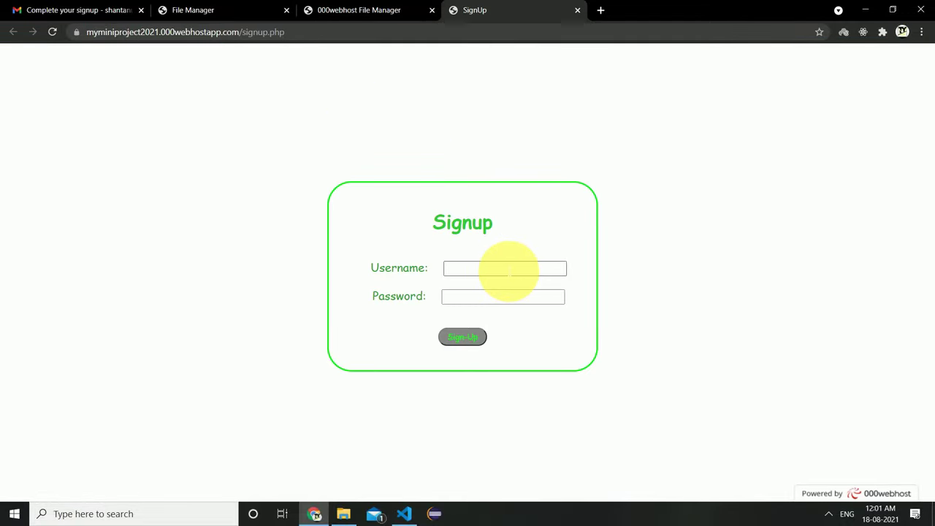
{"action": "left_click", "coordinate": [506, 268]}
{"action": "type", "text": "asasas"}
{"action": "left_click", "coordinate": [514, 296]}
{"action": "type", "text": "asasas"}
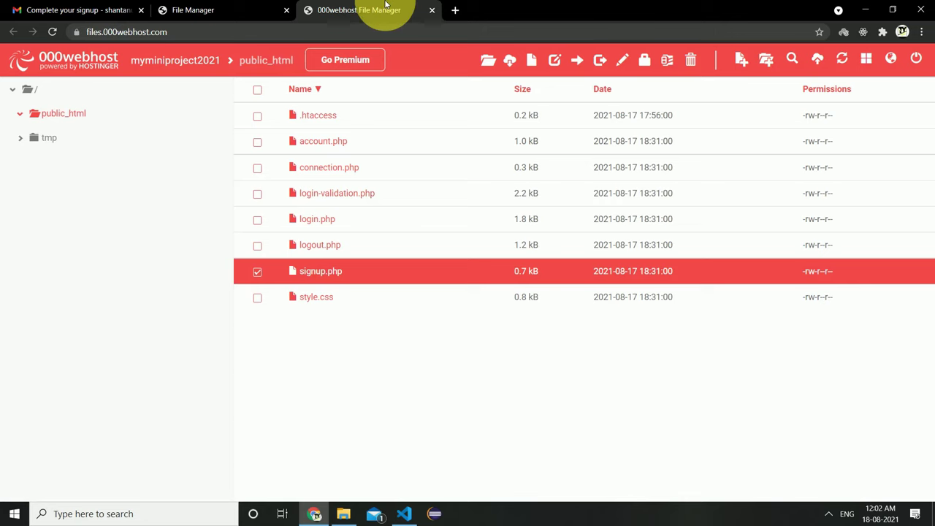
Start a new database named loginsignup with user root and reveal its generated password.
{"action": "left_click", "coordinate": [229, 4]}
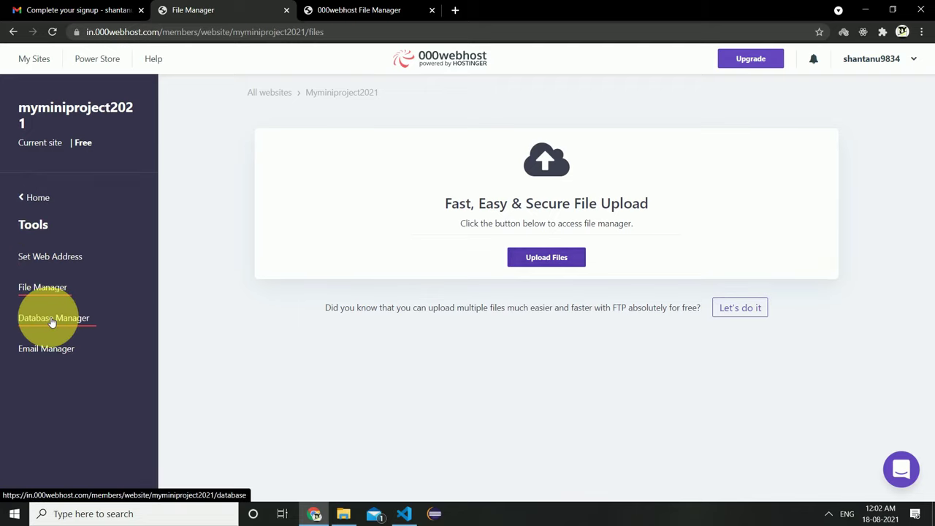
{"action": "left_click", "coordinate": [51, 320]}
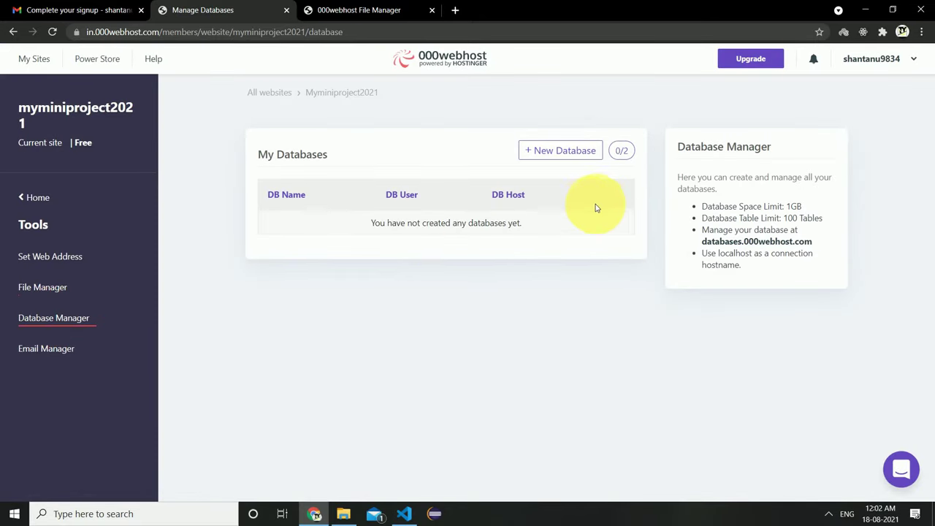
{"action": "left_click", "coordinate": [565, 152]}
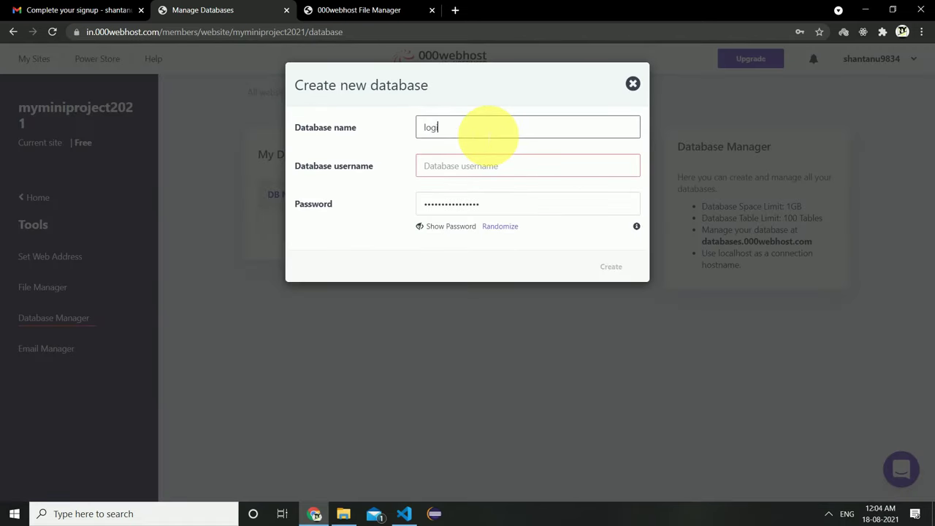
{"action": "type", "text": "loginsignup"}
{"action": "left_click", "coordinate": [475, 168]}
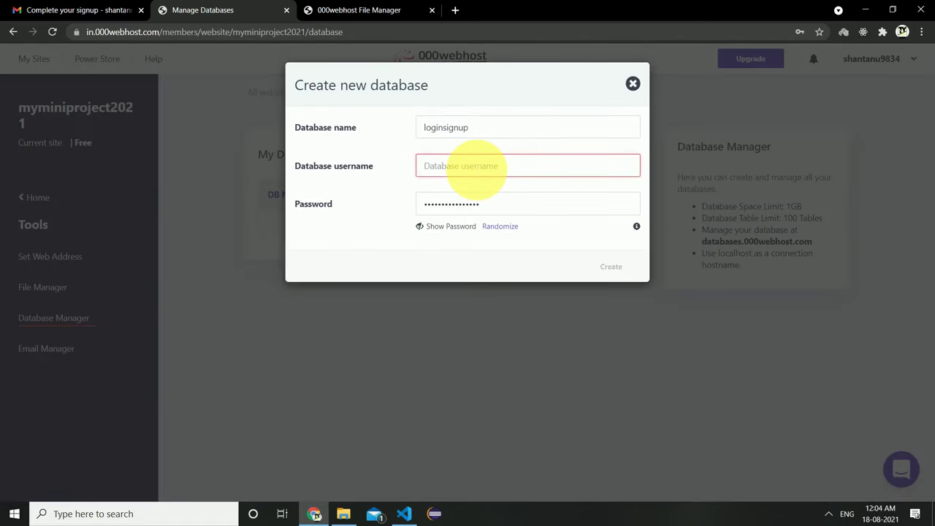
{"action": "type", "text": "root"}
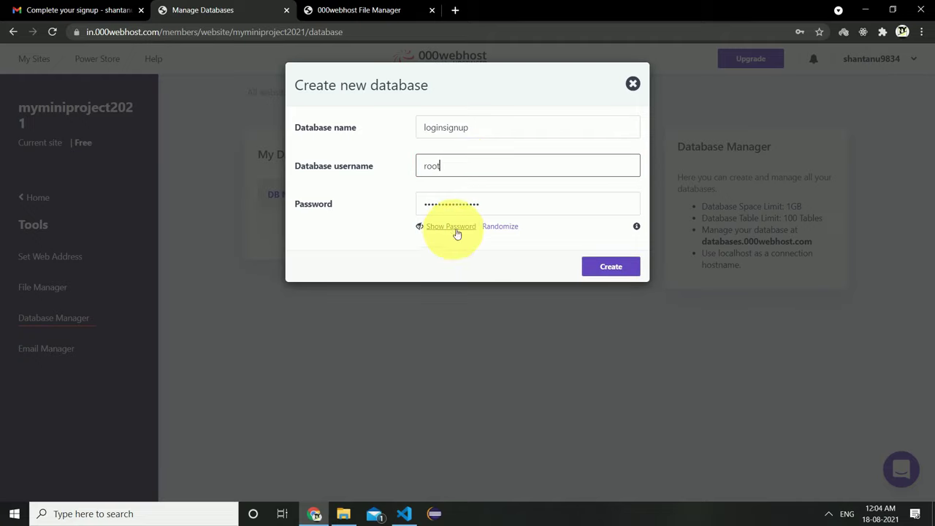
{"action": "left_click", "coordinate": [458, 228]}
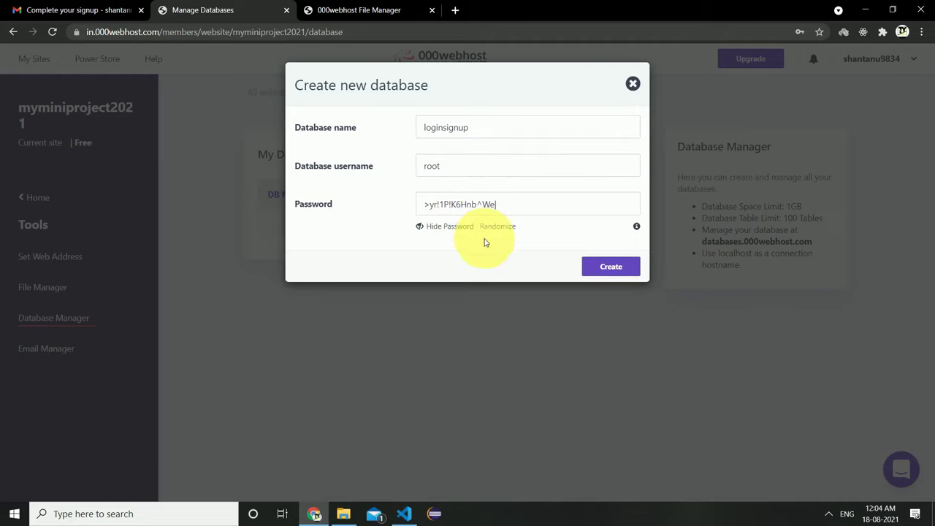
Save the generated database password in Notepad, then create the database.
{"action": "left_click", "coordinate": [160, 514]}
{"action": "type", "text": "note"}
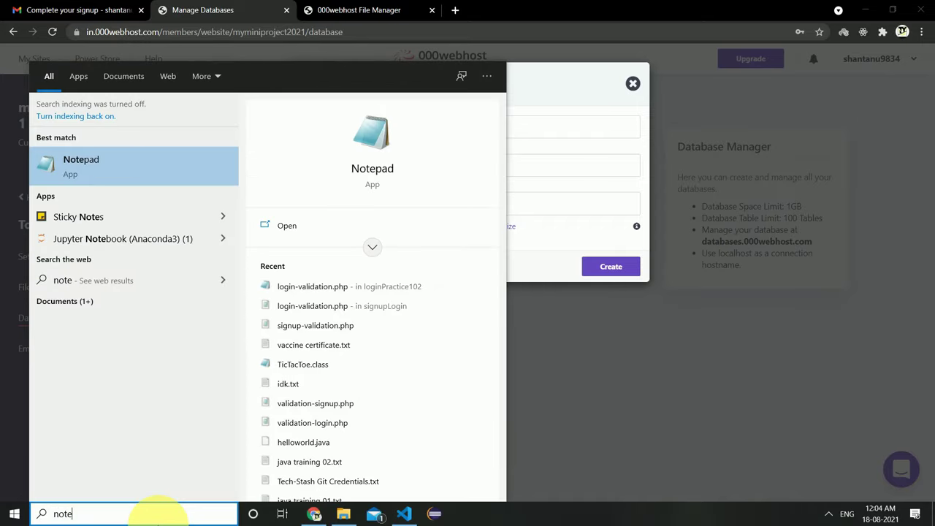
{"action": "key", "text": "Escape"}
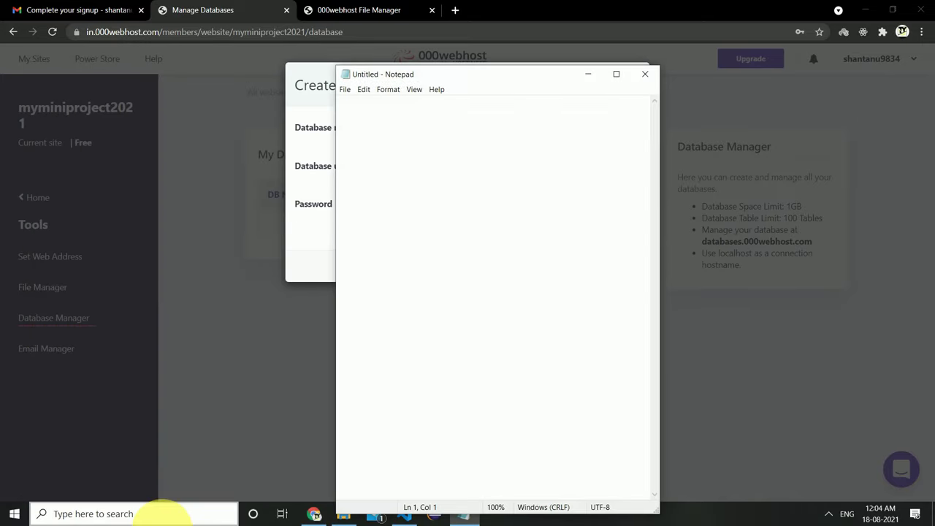
{"action": "left_click", "coordinate": [511, 206]}
{"action": "left_click_drag", "start_coordinate": [520, 208], "coordinate": [424, 219]}
{"action": "right_click", "coordinate": [428, 205]}
{"action": "key", "text": "Escape"}
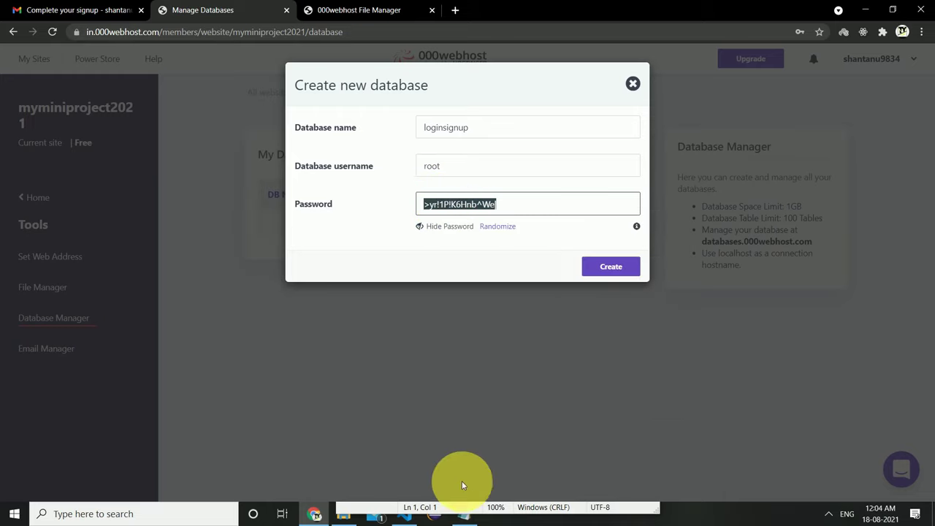
{"action": "left_click", "coordinate": [464, 514]}
{"action": "right_click", "coordinate": [385, 117]}
{"action": "key", "text": "Down"}
{"action": "key", "text": "Down"}
{"action": "key", "text": "Down"}
{"action": "key", "text": "Down"}
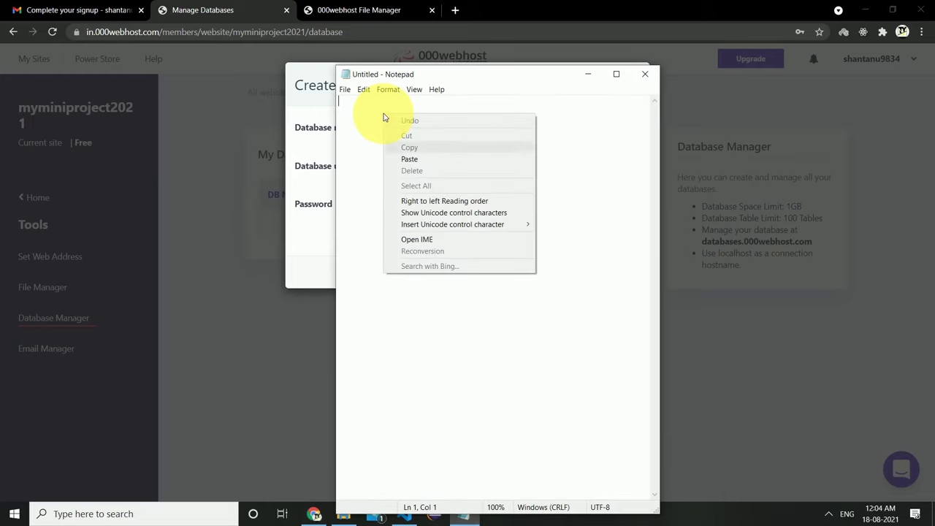
{"action": "key", "text": "Return"}
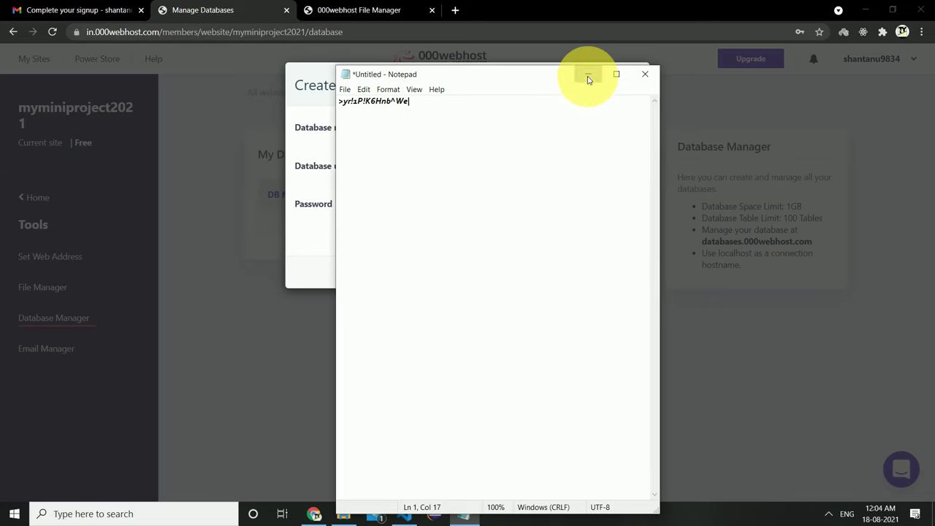
{"action": "left_click", "coordinate": [588, 74]}
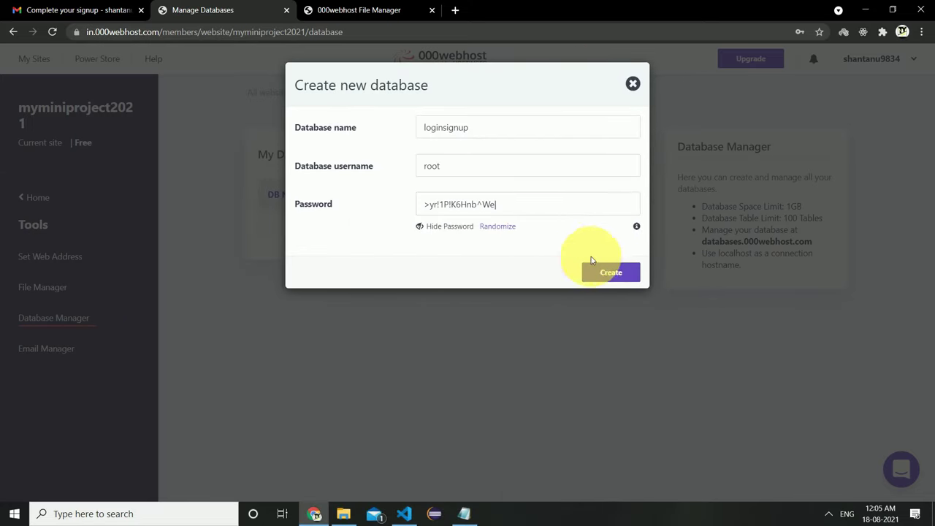
{"action": "left_click", "coordinate": [603, 272]}
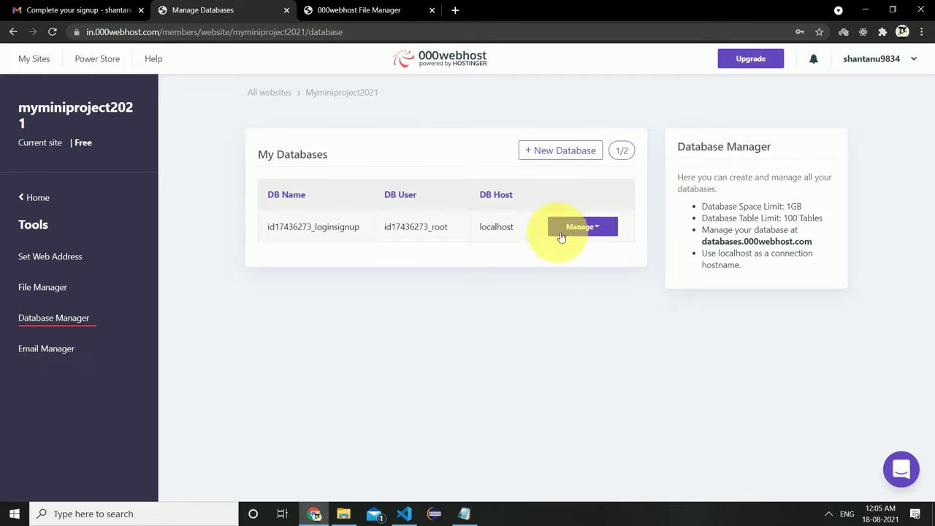
Open phpMyAdmin for the new database and select loginsignup in the sidebar.
{"action": "left_click", "coordinate": [601, 228]}
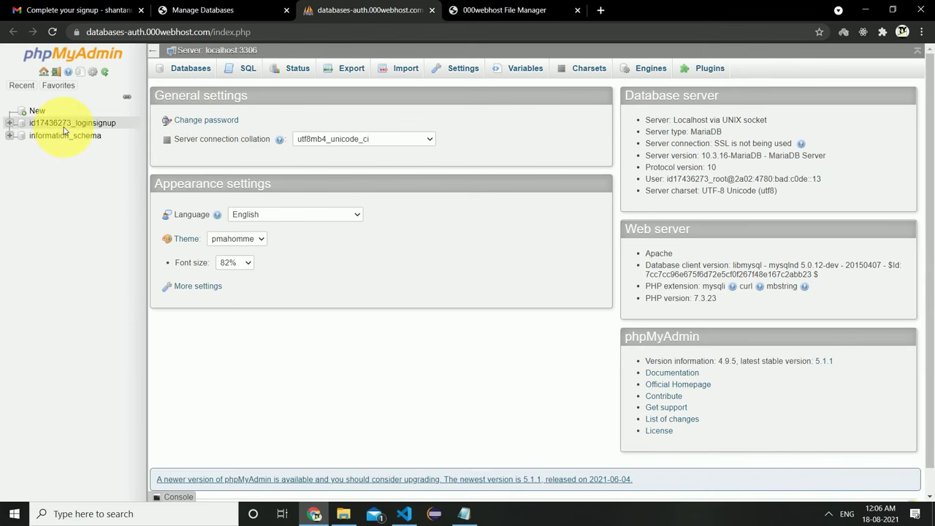
{"action": "left_click", "coordinate": [65, 124]}
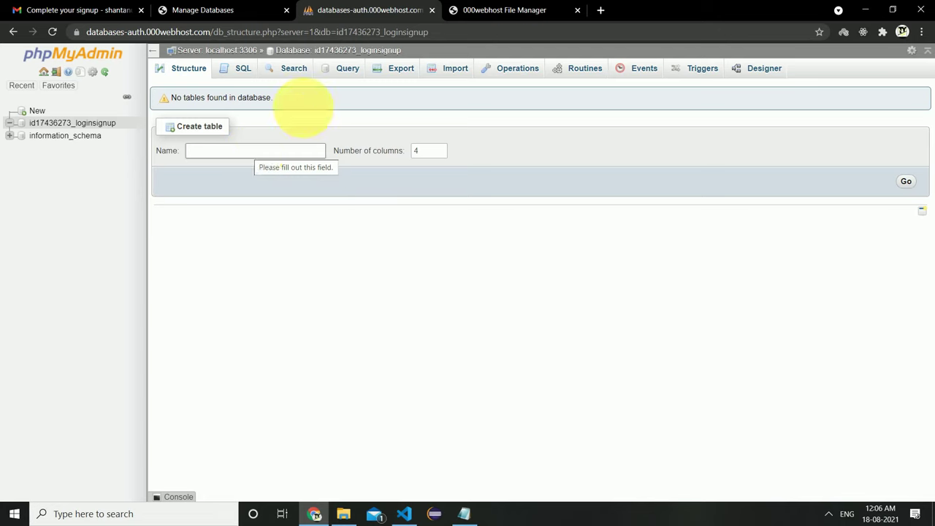
Browse the local signuplogin users table via localhost/phpmyadmin in a new tab.
{"action": "left_click", "coordinate": [600, 10]}
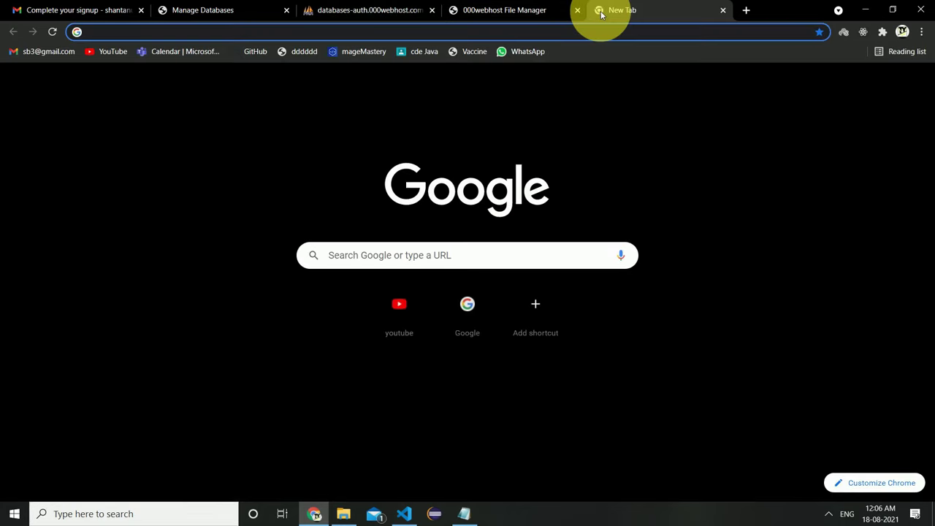
{"action": "type", "text": "localhost/phpm"}
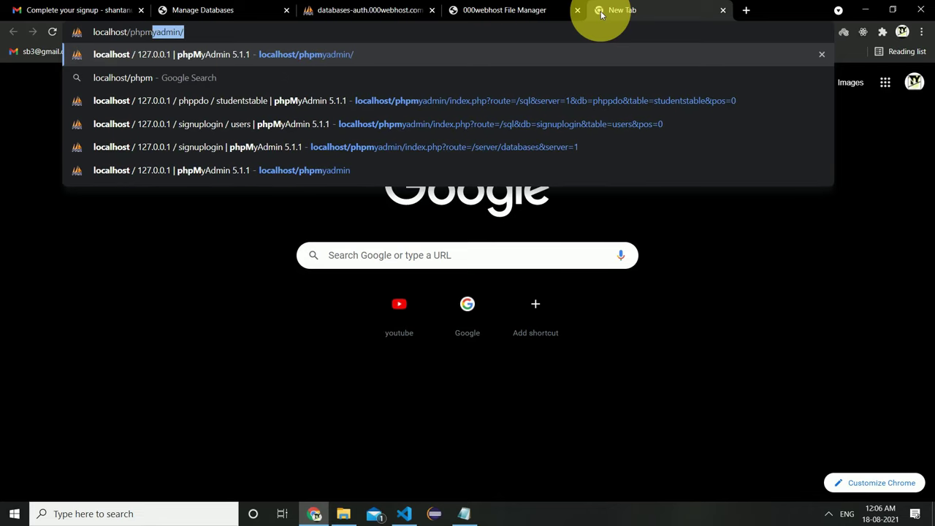
{"action": "key", "text": "Return"}
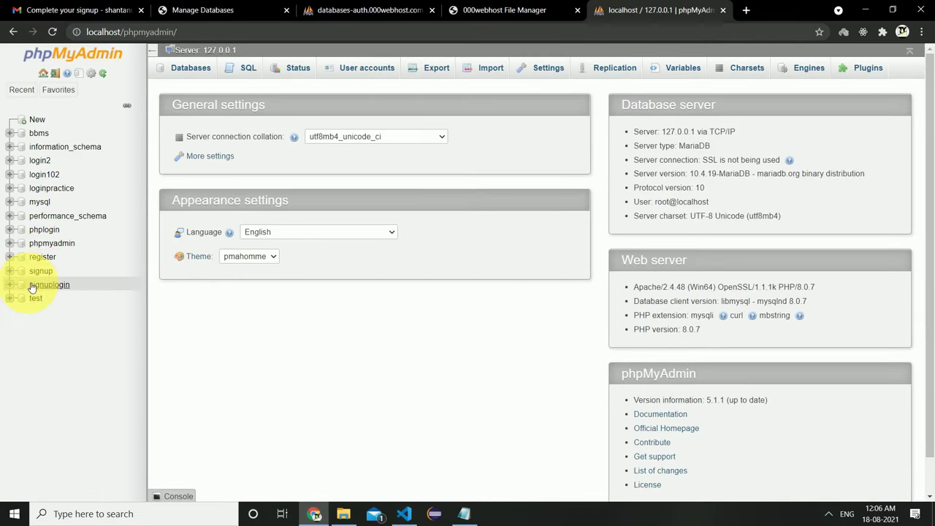
{"action": "left_click", "coordinate": [49, 284]}
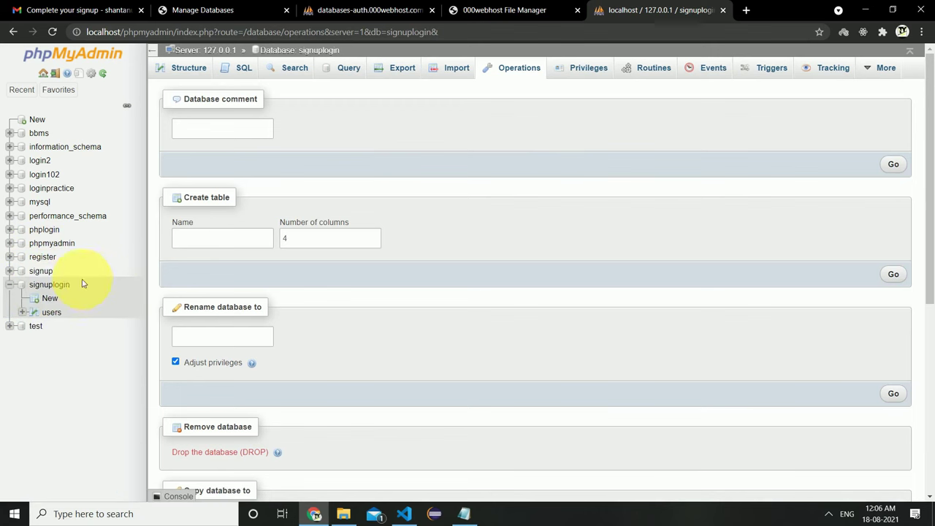
{"action": "left_click", "coordinate": [50, 312]}
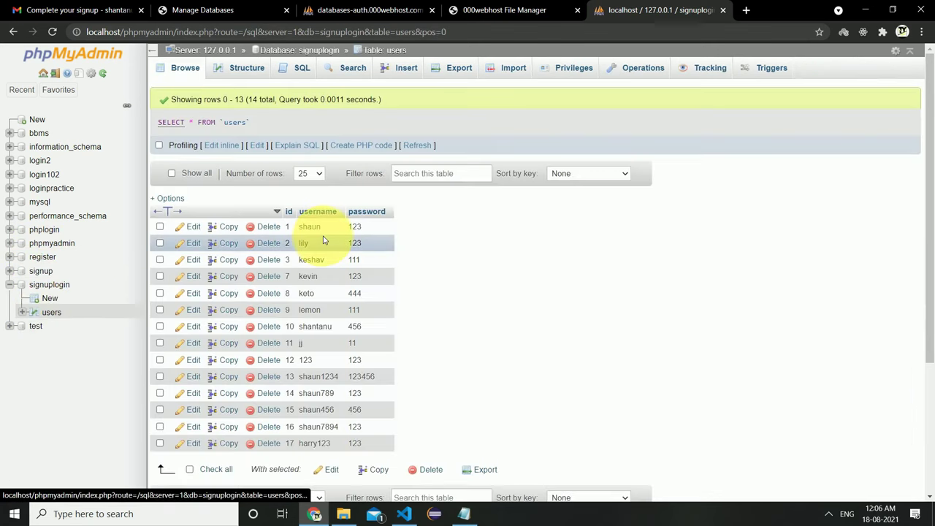
{"action": "left_click_drag", "start_coordinate": [470, 234], "coordinate": [451, 215]}
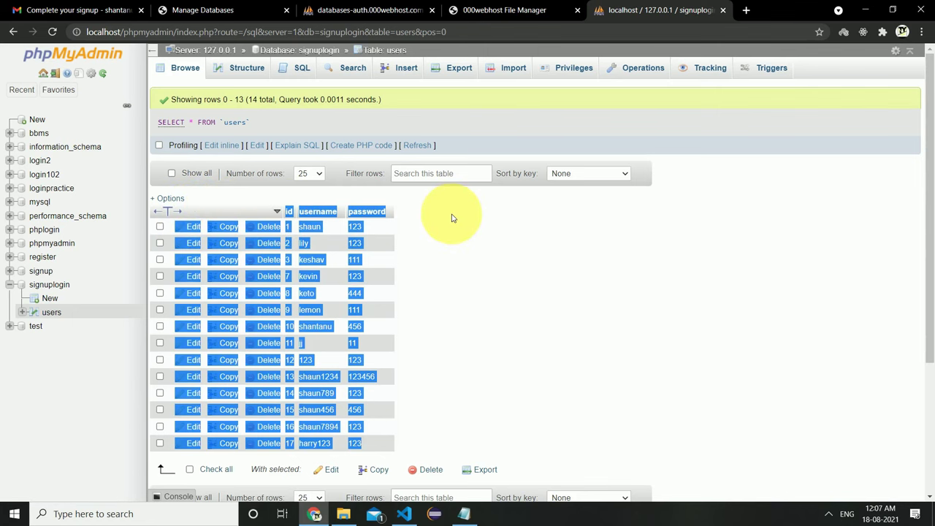
{"action": "left_click", "coordinate": [441, 214]}
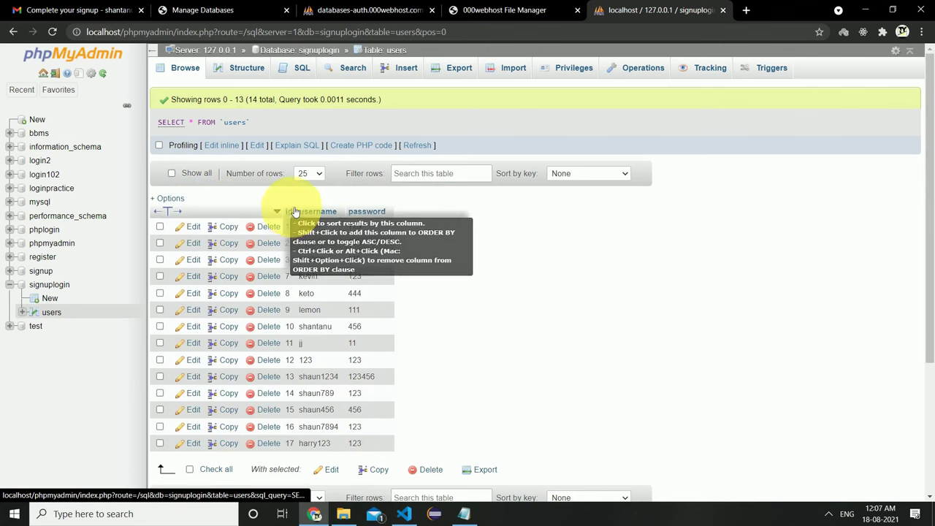
Start a three-column table named users in the hosted loginsignup database.
{"action": "left_click", "coordinate": [351, 11]}
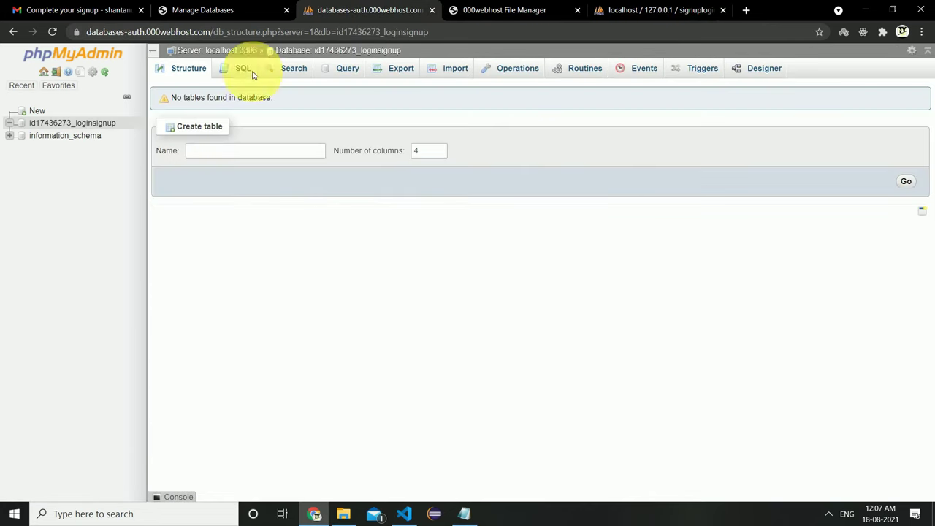
{"action": "left_click", "coordinate": [236, 151]}
{"action": "left_click", "coordinate": [596, 7]}
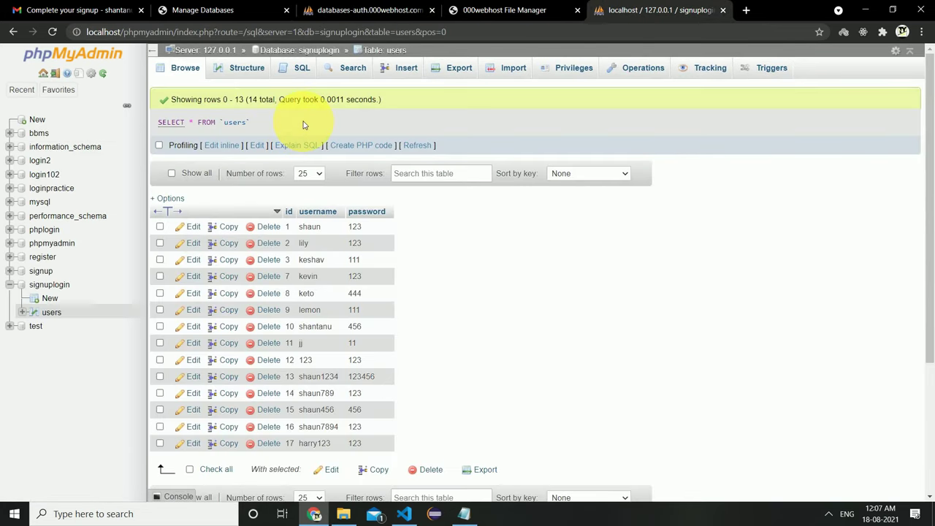
{"action": "triple_click", "coordinate": [405, 52]}
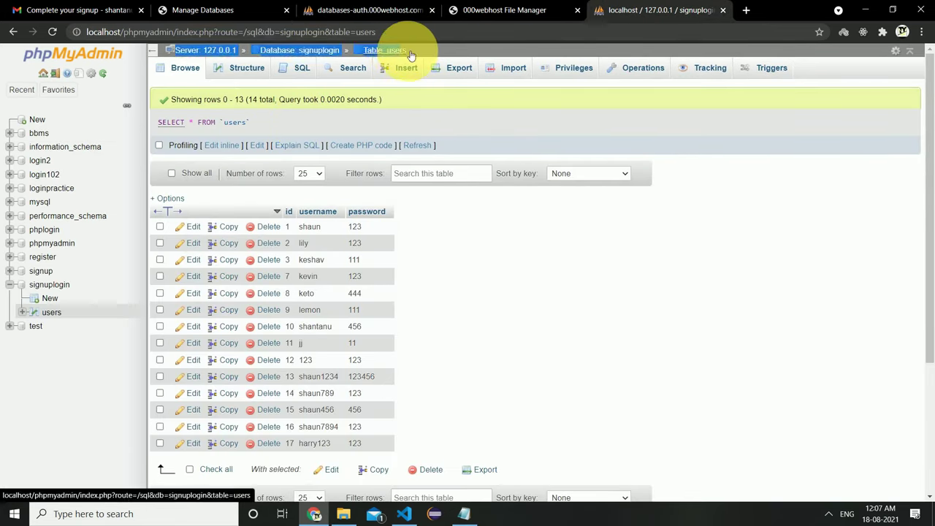
{"action": "left_click", "coordinate": [424, 8]}
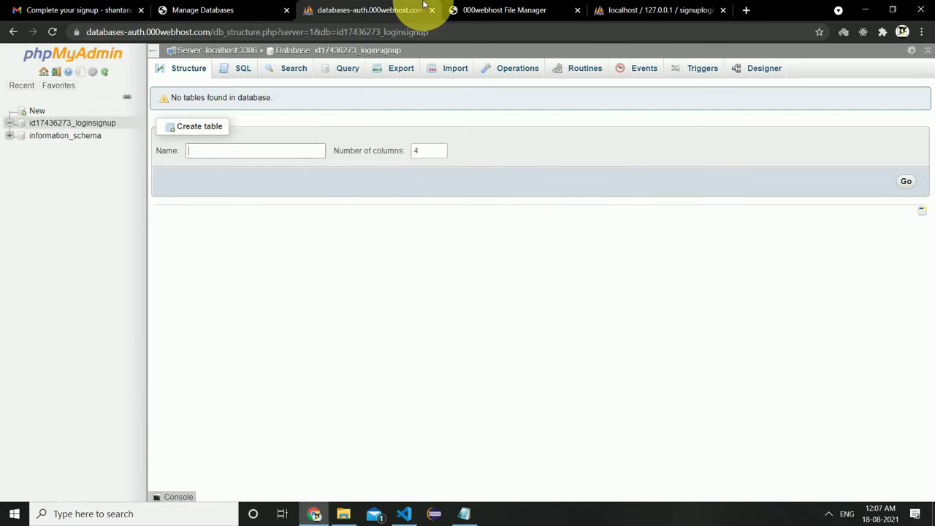
{"action": "type", "text": "users"}
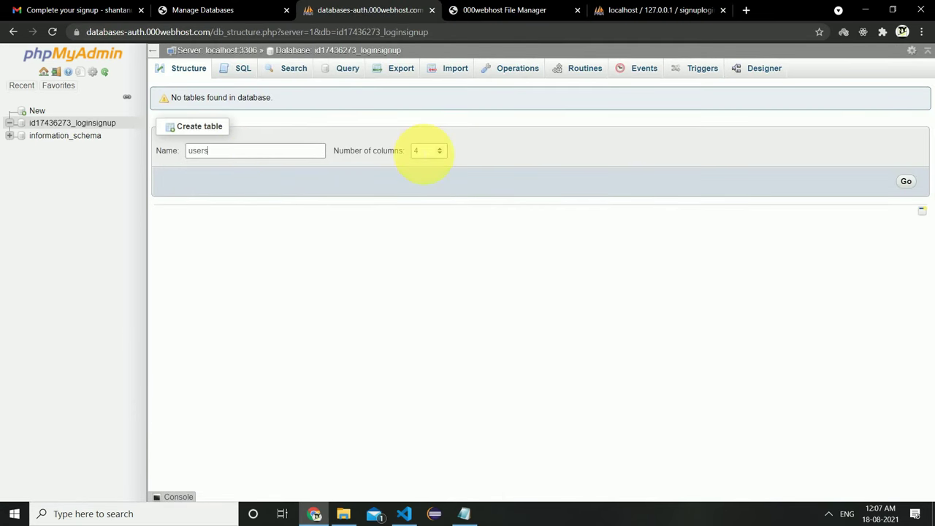
{"action": "left_click", "coordinate": [908, 181]}
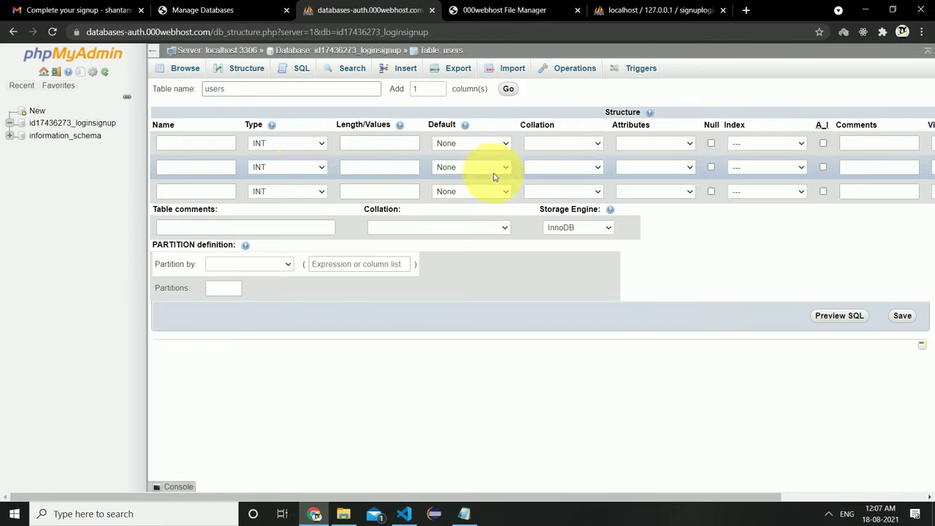
Name the three columns id, username and password.
{"action": "left_click", "coordinate": [212, 151]}
{"action": "type", "text": "id"}
{"action": "left_click", "coordinate": [657, 9]}
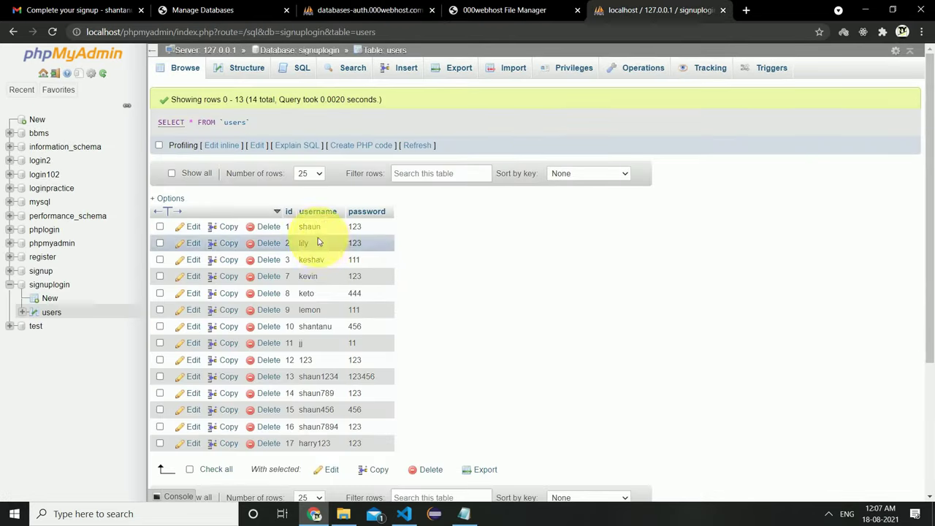
{"action": "left_click", "coordinate": [351, 9]}
{"action": "left_click", "coordinate": [196, 167]}
{"action": "left_click", "coordinate": [197, 190]}
{"action": "left_click", "coordinate": [201, 191]}
{"action": "type", "text": "pass"}
{"action": "left_click", "coordinate": [179, 215]}
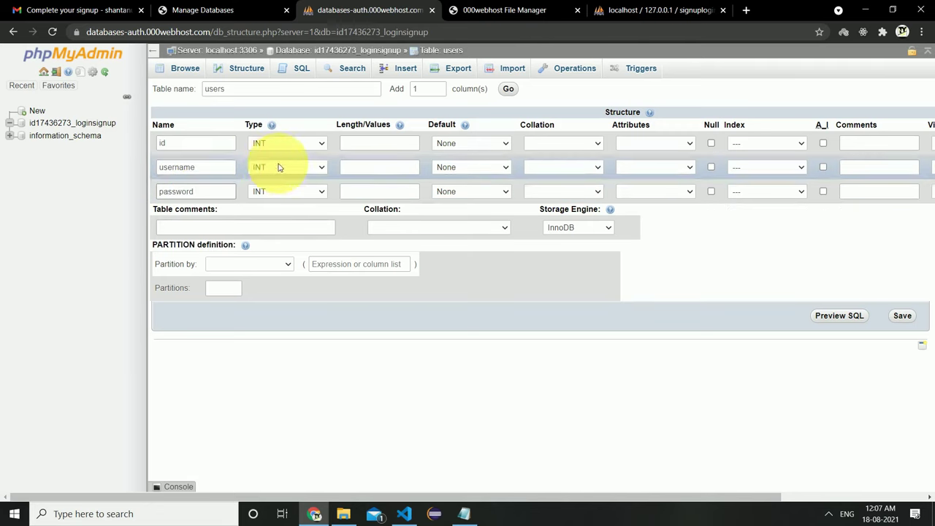
Make id an auto-increment SMALLINT primary key, username and password VARCHAR(50), and save.
{"action": "left_click", "coordinate": [287, 143]}
{"action": "left_click", "coordinate": [282, 211]}
{"action": "left_click", "coordinate": [823, 145]}
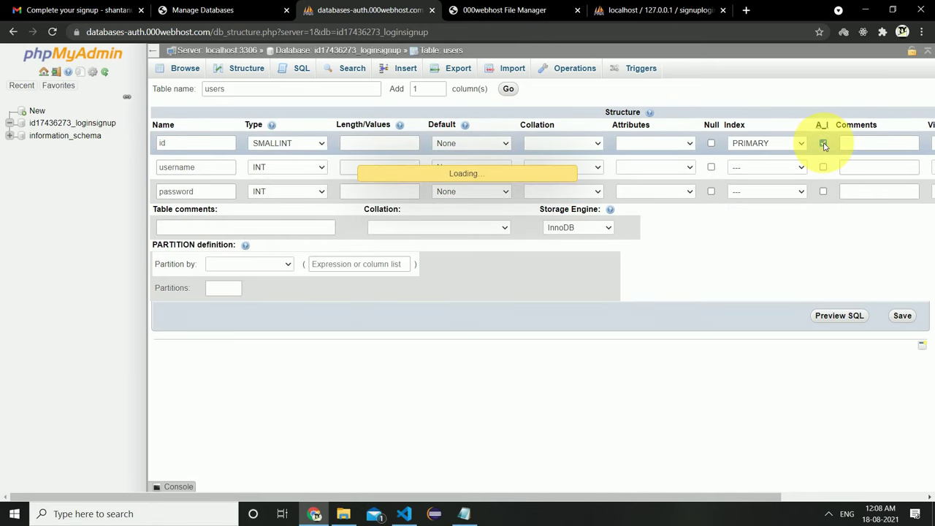
{"action": "left_click", "coordinate": [535, 342]}
{"action": "left_click", "coordinate": [287, 176]}
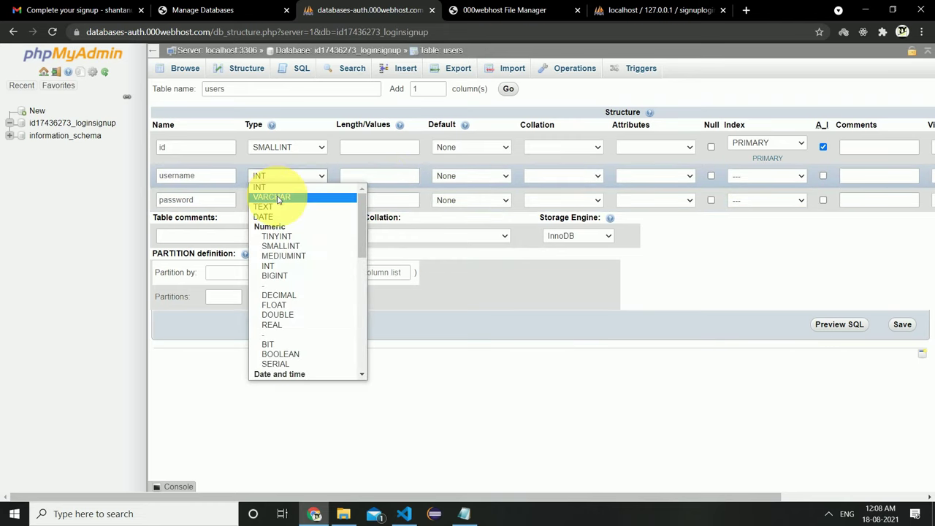
{"action": "left_click", "coordinate": [282, 195]}
{"action": "left_click", "coordinate": [287, 201]}
{"action": "left_click", "coordinate": [277, 215]}
{"action": "left_click", "coordinate": [376, 176]}
{"action": "type", "text": "50"}
{"action": "left_click", "coordinate": [380, 199]}
{"action": "type", "text": "50"}
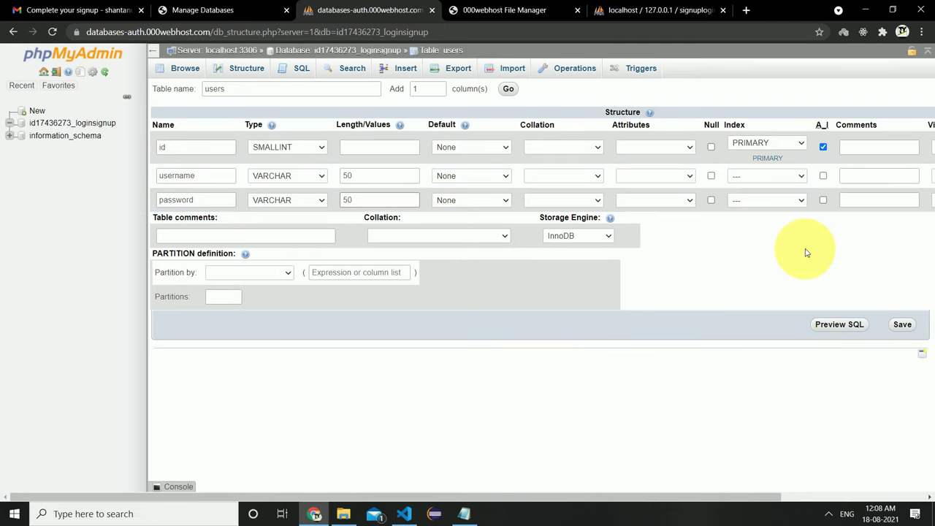
{"action": "left_click", "coordinate": [905, 326]}
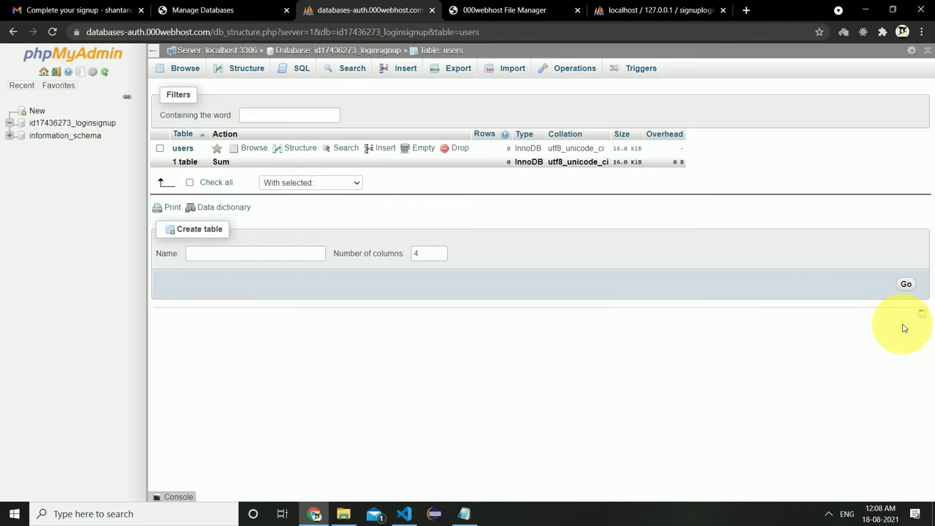
Browse the empty users table, then go to the 000webhost database list.
{"action": "left_click", "coordinate": [184, 151]}
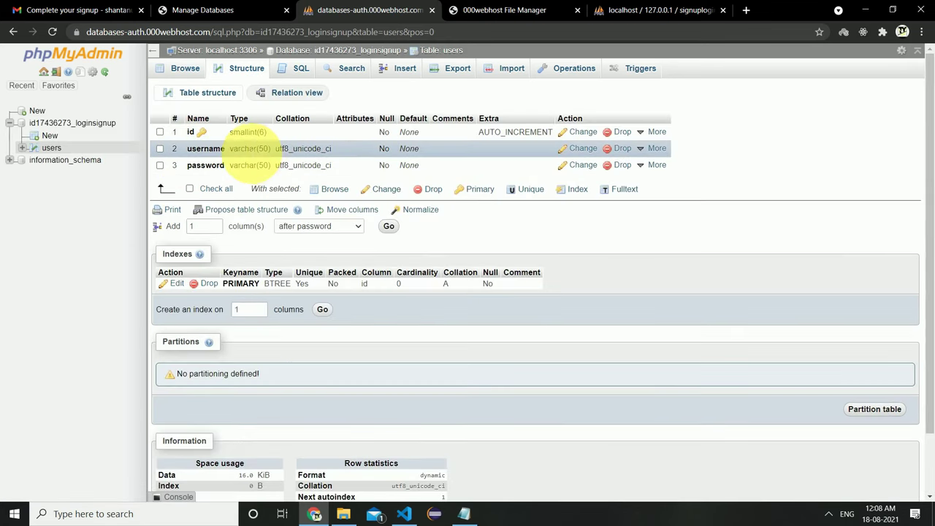
{"action": "left_click", "coordinate": [183, 68]}
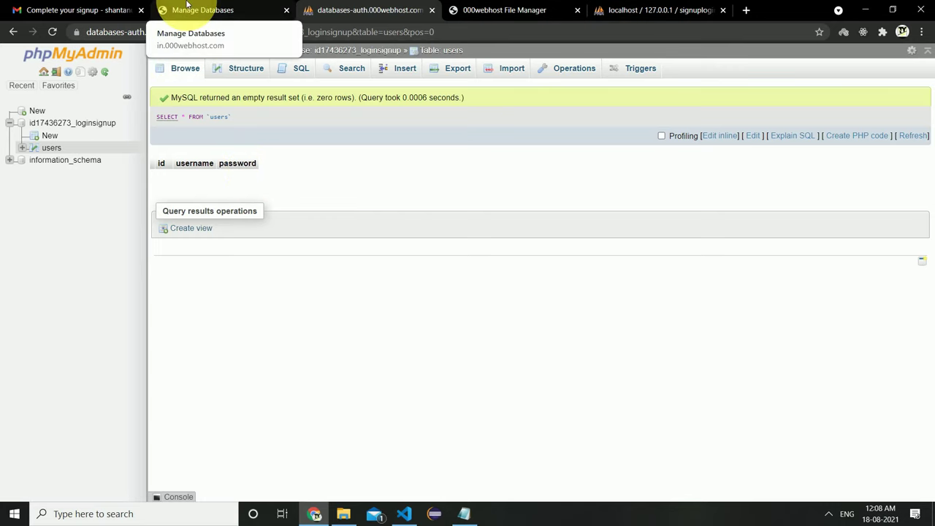
{"action": "left_click", "coordinate": [188, 6]}
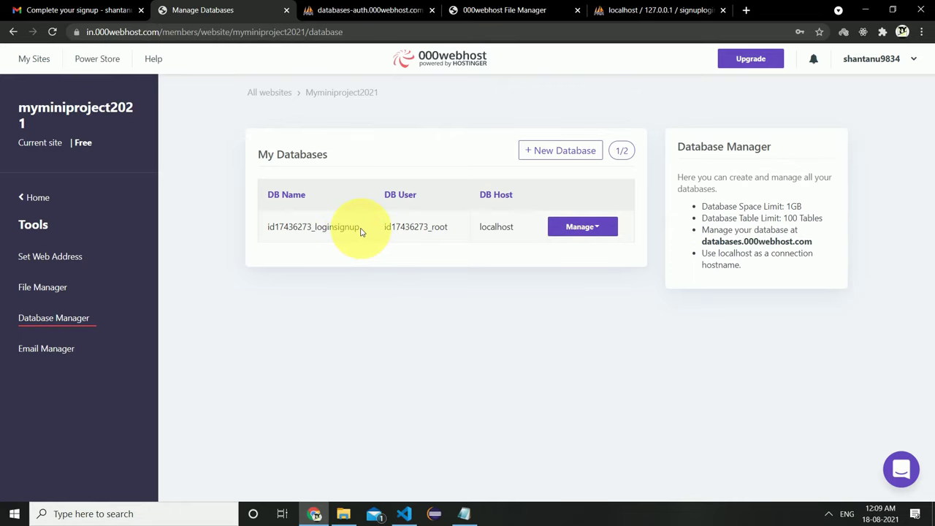
Open connection.php from public_html for editing.
{"action": "left_click", "coordinate": [460, 6]}
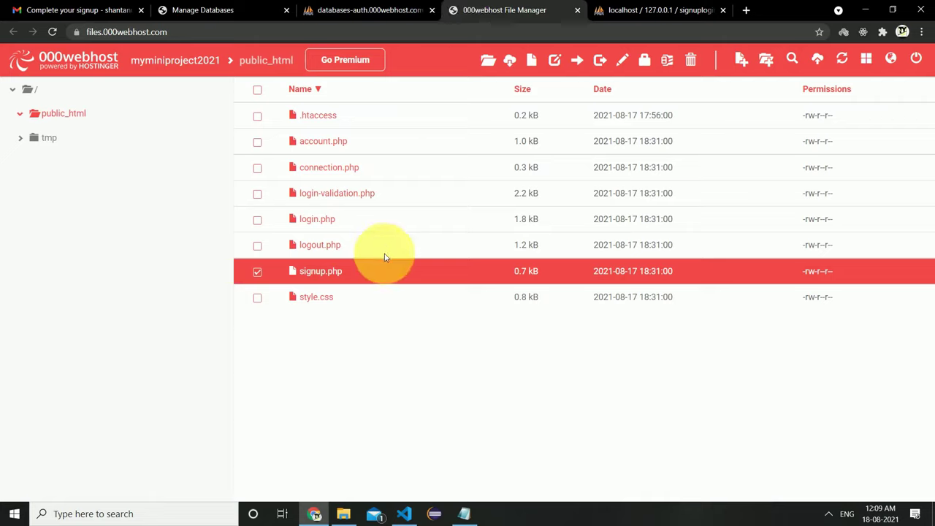
{"action": "left_click", "coordinate": [257, 274]}
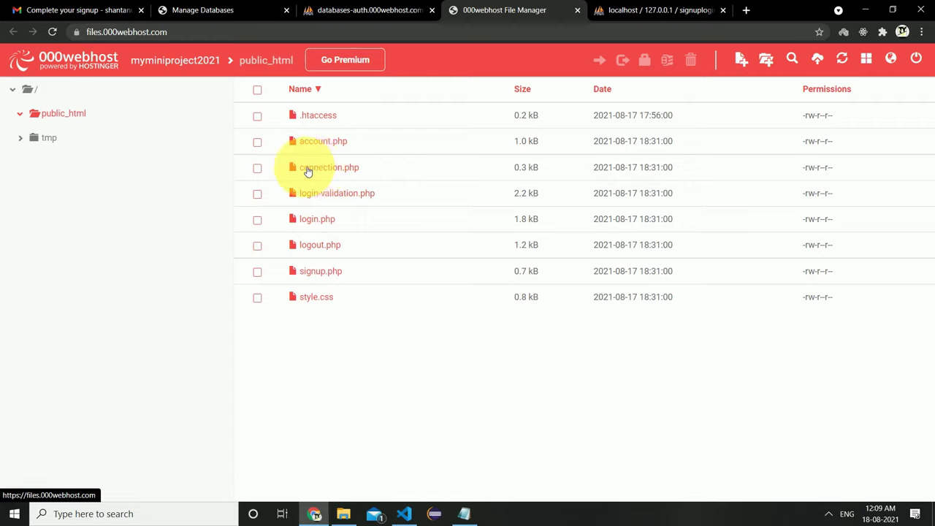
{"action": "left_click_drag", "start_coordinate": [362, 168], "coordinate": [271, 171]}
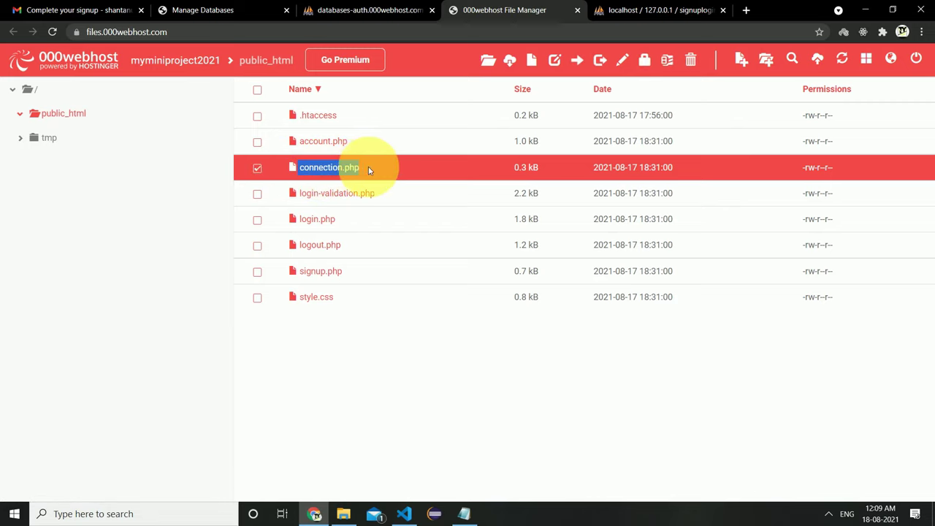
{"action": "double_click", "coordinate": [331, 168]}
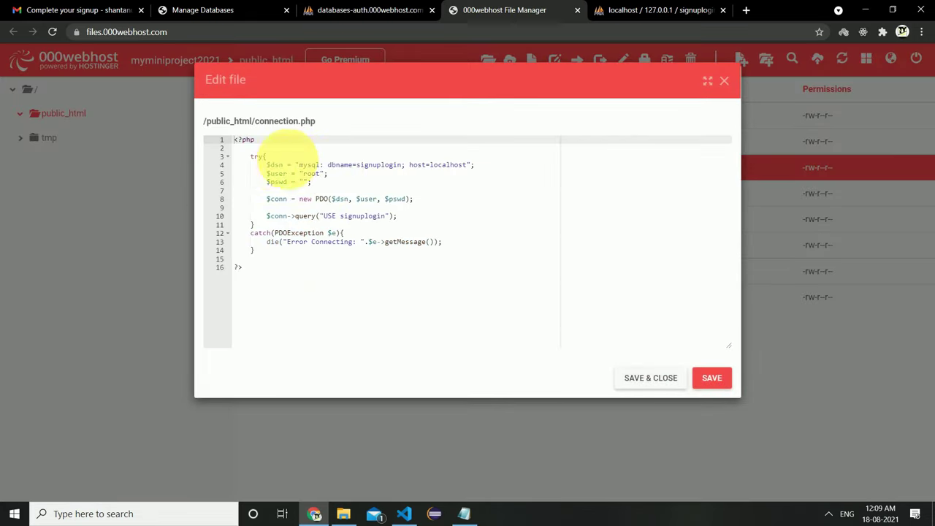
{"action": "left_click", "coordinate": [321, 165]}
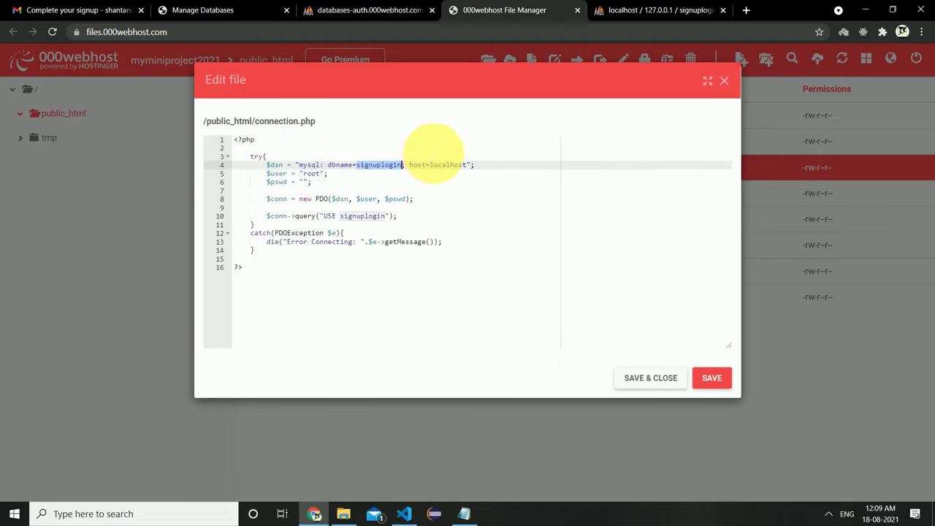
Replace signuplogin on line 4 with the hosted loginsignup database name.
{"action": "left_click", "coordinate": [261, 9]}
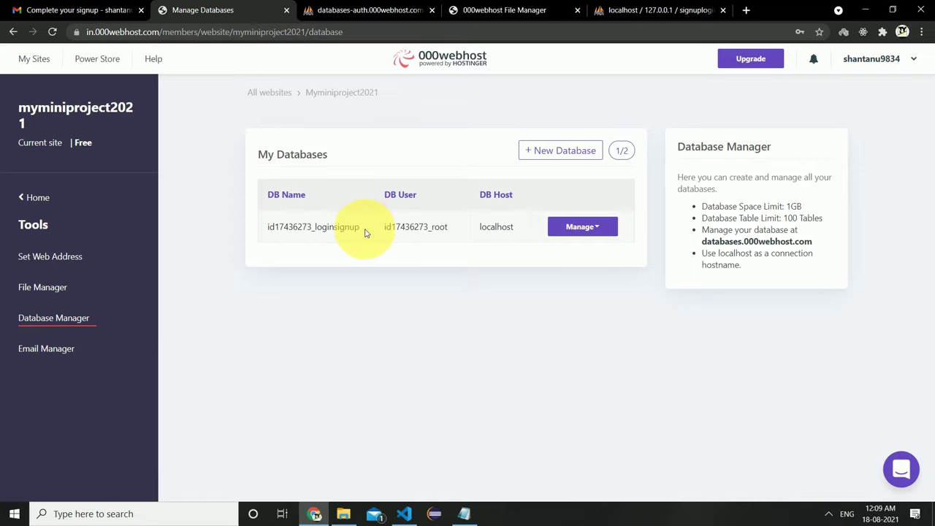
{"action": "left_click_drag", "start_coordinate": [307, 194], "coordinate": [268, 194]}
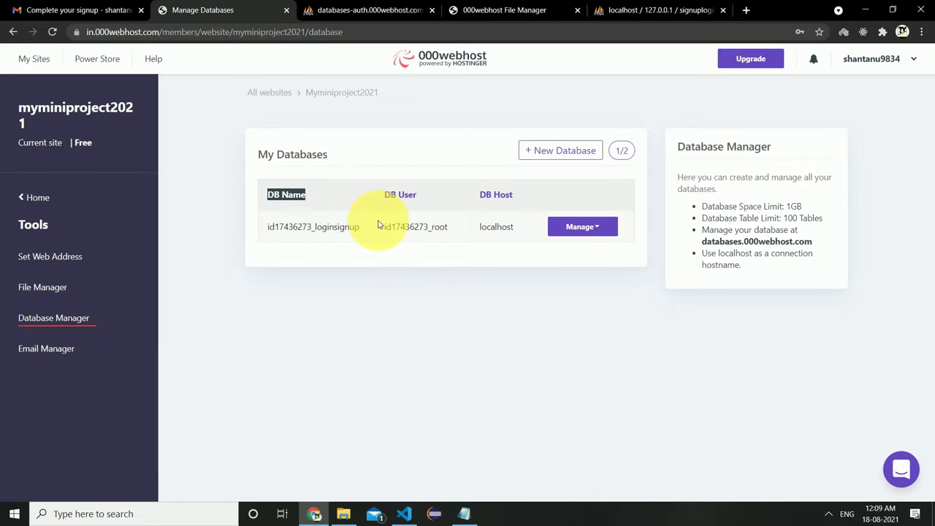
{"action": "left_click_drag", "start_coordinate": [369, 234], "coordinate": [255, 234]}
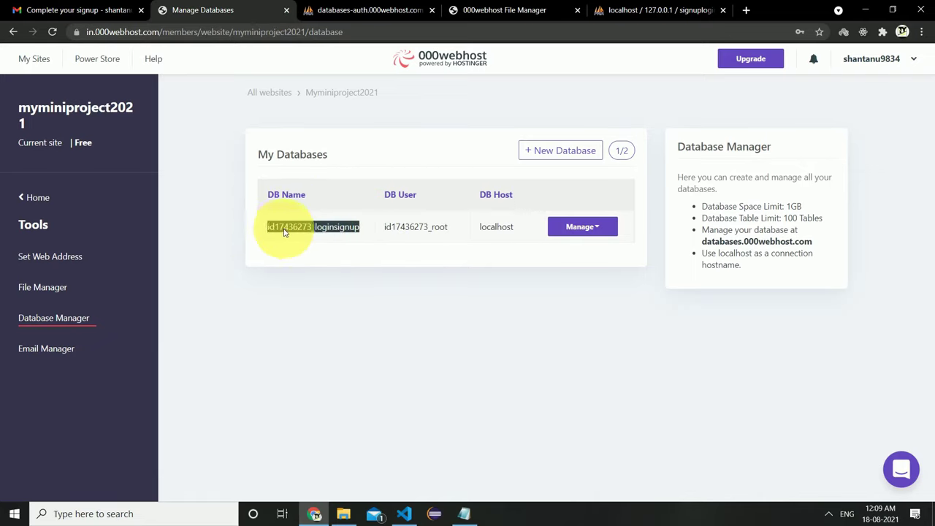
{"action": "right_click", "coordinate": [285, 233]}
{"action": "left_click", "coordinate": [291, 239]}
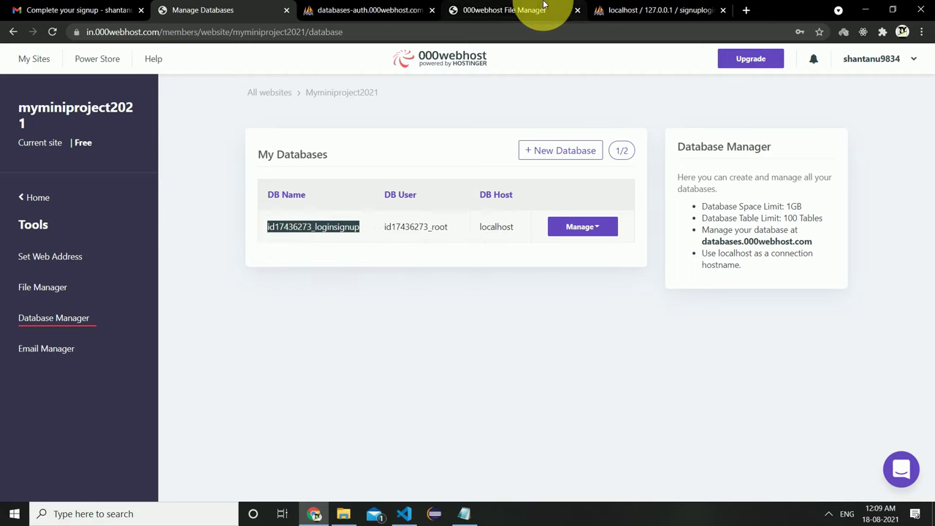
{"action": "left_click", "coordinate": [535, 9]}
{"action": "double_click", "coordinate": [369, 164]}
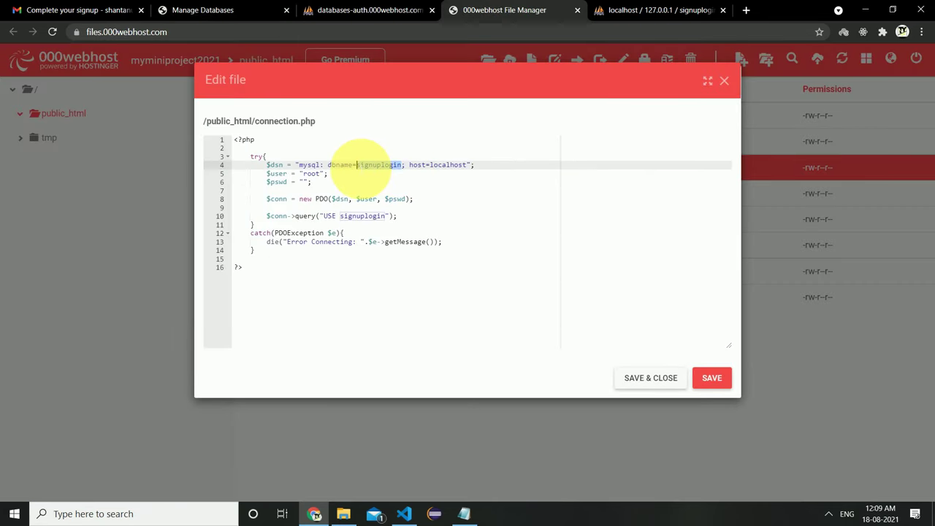
{"action": "right_click", "coordinate": [369, 167]}
{"action": "left_click", "coordinate": [410, 231]}
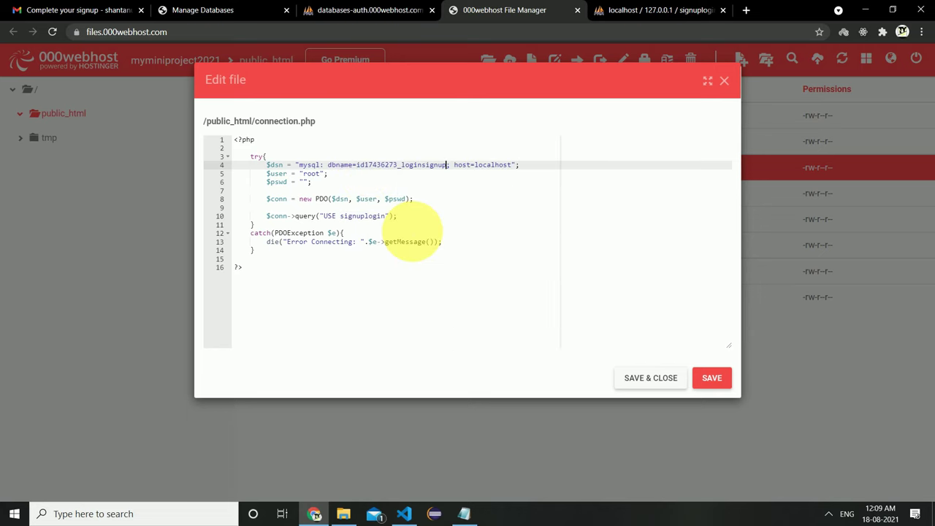
Confirm the hosted database host matches host=localhost on line 4.
{"action": "left_click", "coordinate": [247, 10]}
{"action": "left_click_drag", "start_coordinate": [516, 227], "coordinate": [479, 226]}
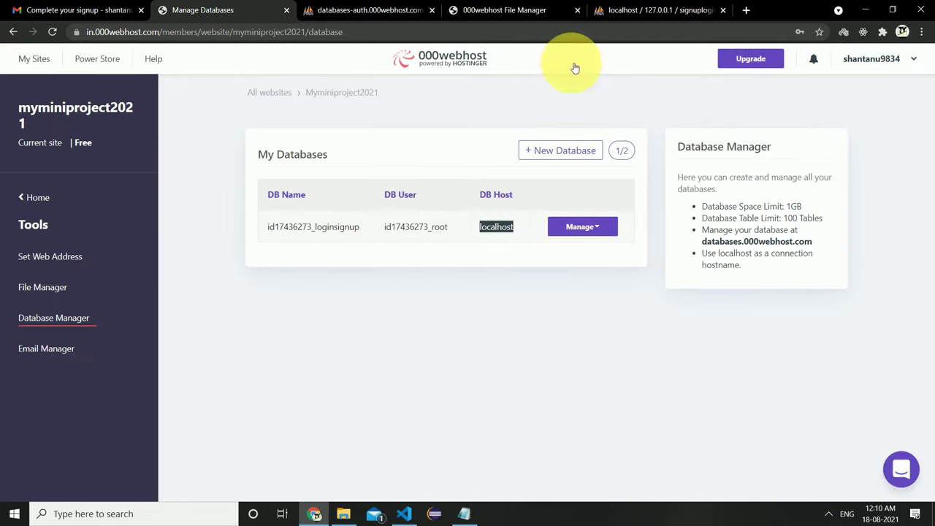
{"action": "left_click", "coordinate": [452, 231]}
{"action": "left_click", "coordinate": [504, 9]}
{"action": "left_click_drag", "start_coordinate": [515, 165], "coordinate": [454, 165]}
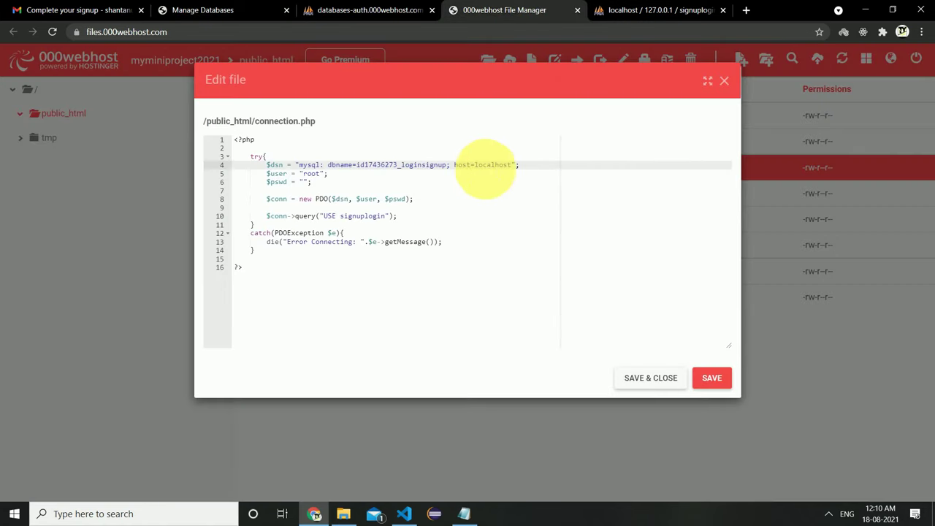
{"action": "left_click", "coordinate": [319, 175]}
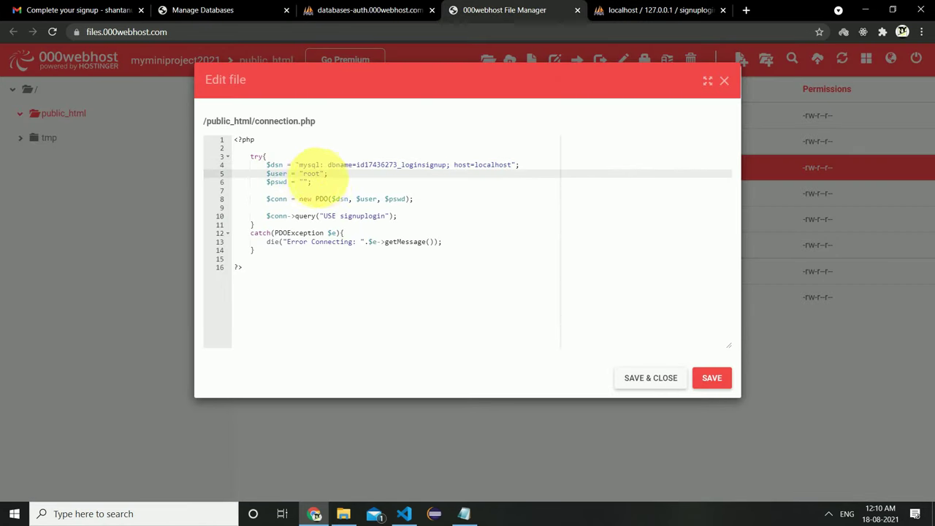
Replace root on line 5 with the hosted database user name.
{"action": "double_click", "coordinate": [312, 174]}
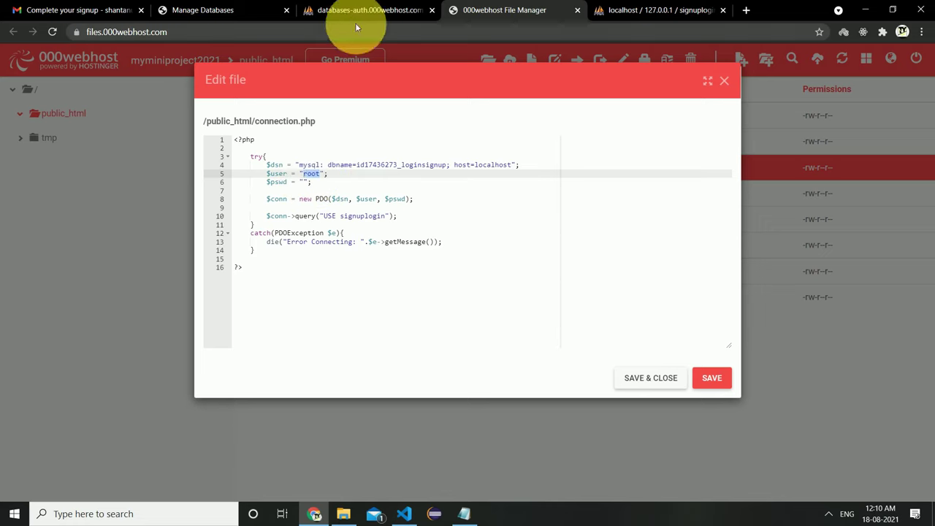
{"action": "left_click", "coordinate": [271, 10]}
{"action": "left_click_drag", "start_coordinate": [449, 227], "coordinate": [385, 226]}
{"action": "right_click", "coordinate": [415, 229]}
{"action": "left_click", "coordinate": [438, 234]}
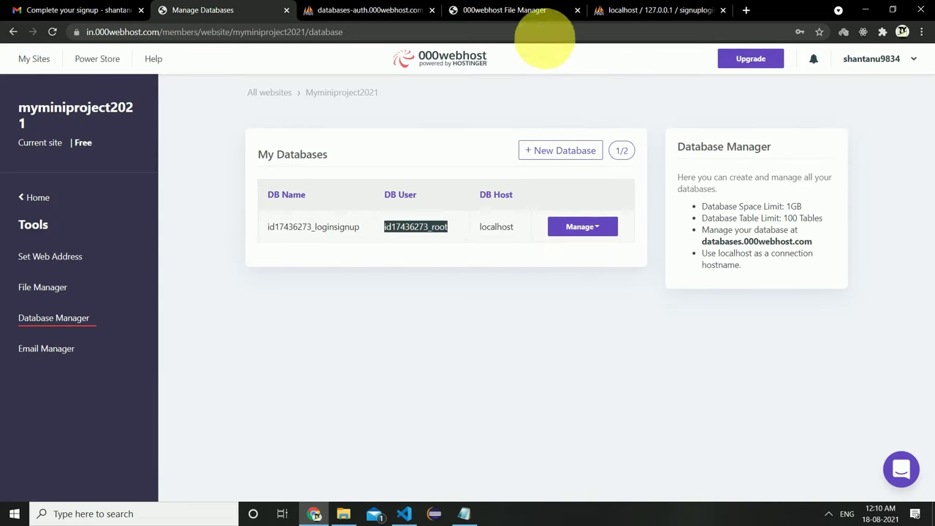
{"action": "left_click", "coordinate": [657, 10]}
{"action": "left_click", "coordinate": [505, 10]}
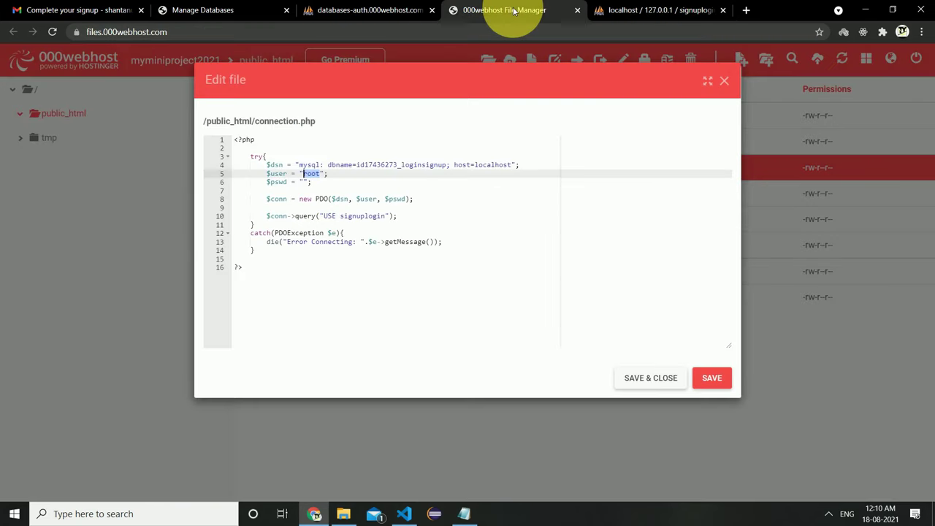
{"action": "right_click", "coordinate": [311, 174]}
{"action": "left_click", "coordinate": [342, 234]}
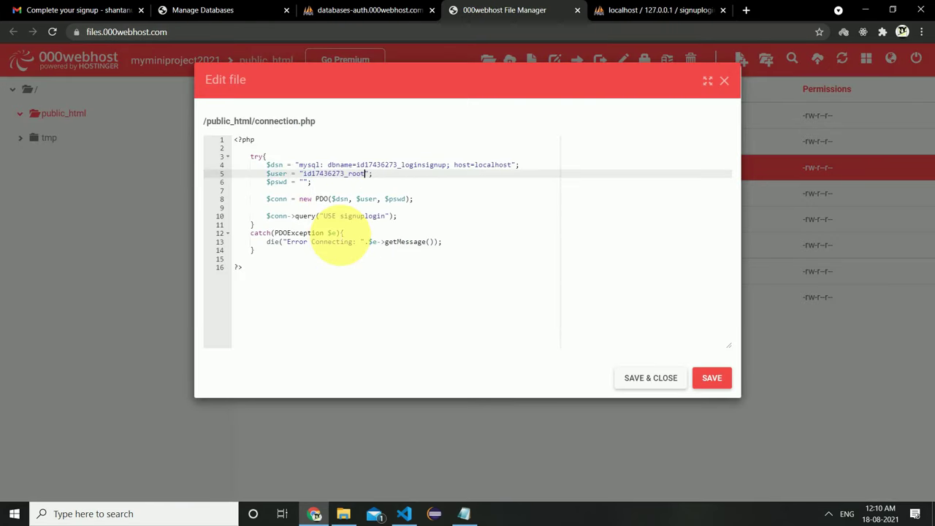
Paste the saved database password from Notepad into the $pswd quotes.
{"action": "left_click", "coordinate": [465, 515]}
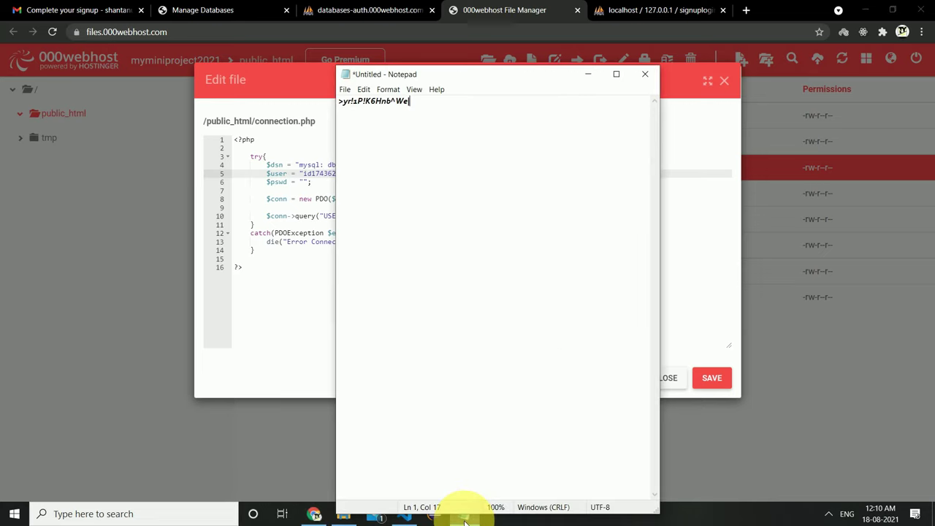
{"action": "left_click_drag", "start_coordinate": [409, 103], "coordinate": [341, 103]}
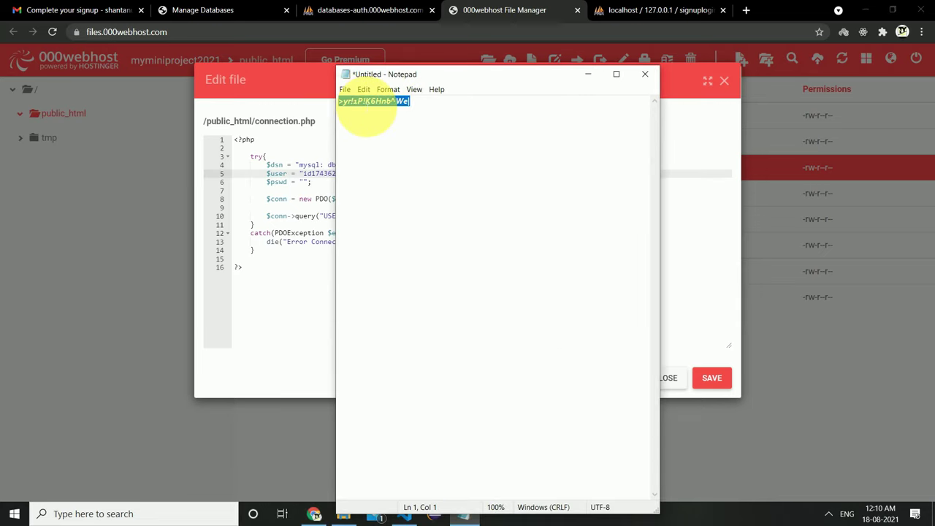
{"action": "right_click", "coordinate": [356, 103]}
{"action": "left_click", "coordinate": [371, 136]}
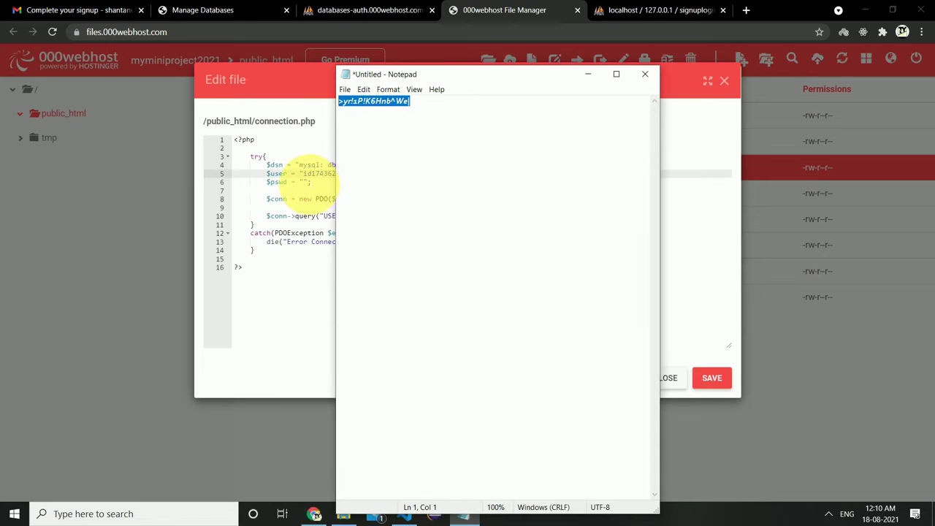
{"action": "left_click", "coordinate": [305, 182]}
{"action": "right_click", "coordinate": [304, 183]}
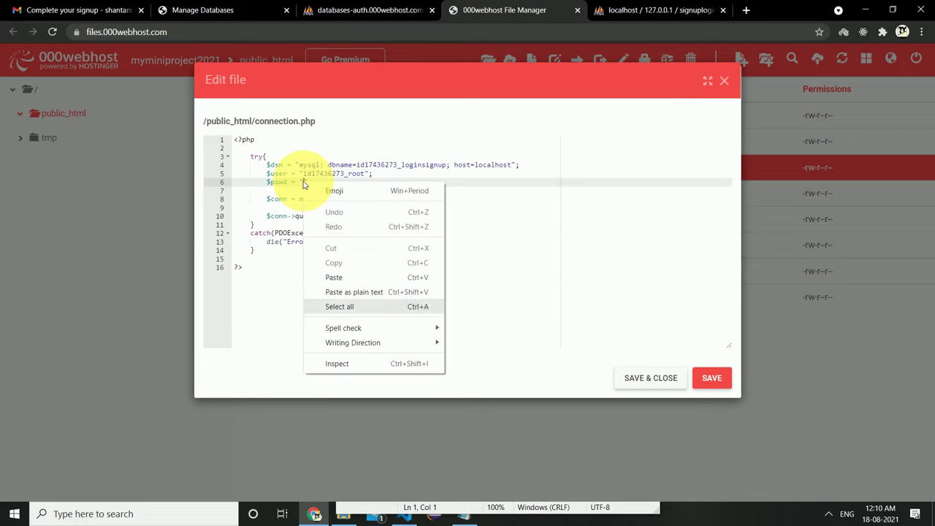
{"action": "left_click", "coordinate": [368, 283]}
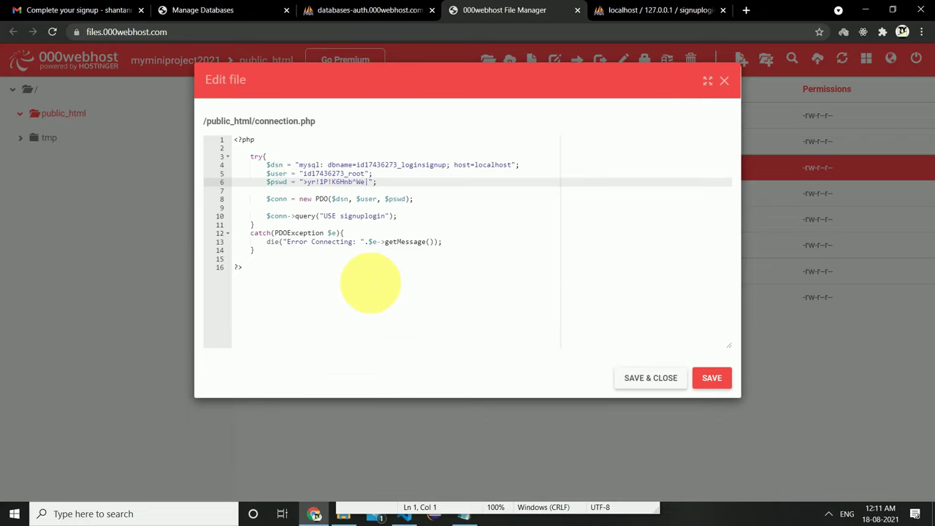
Replace signuplogin in the line 10 USE query with the hosted database name.
{"action": "left_click", "coordinate": [327, 217]}
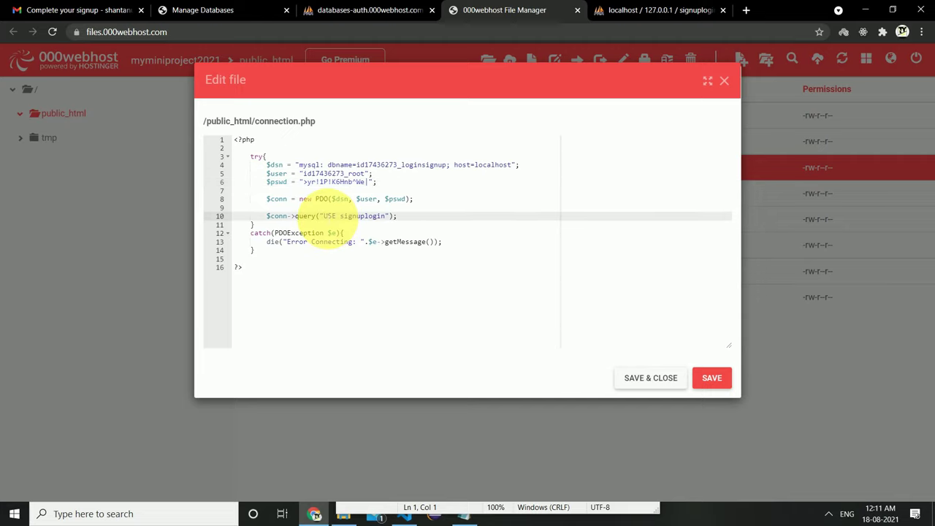
{"action": "left_click", "coordinate": [356, 164]}
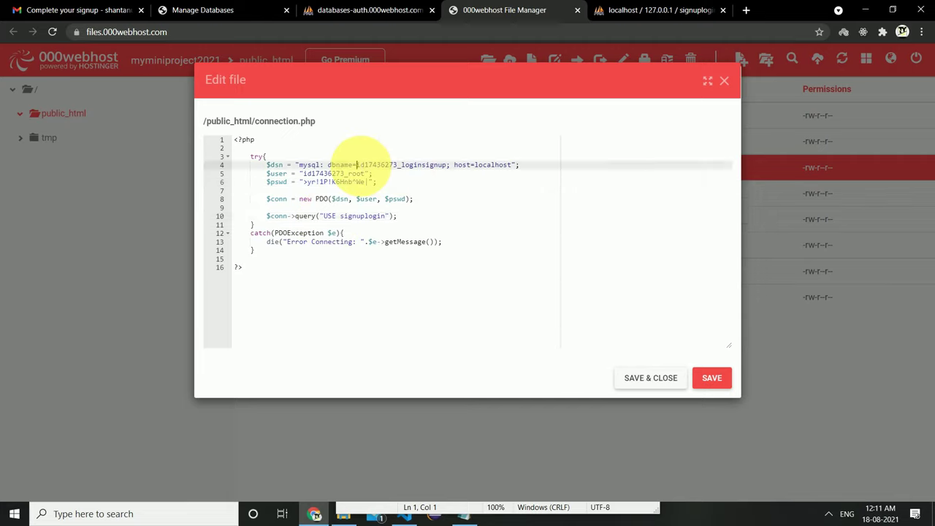
{"action": "left_click", "coordinate": [408, 218]}
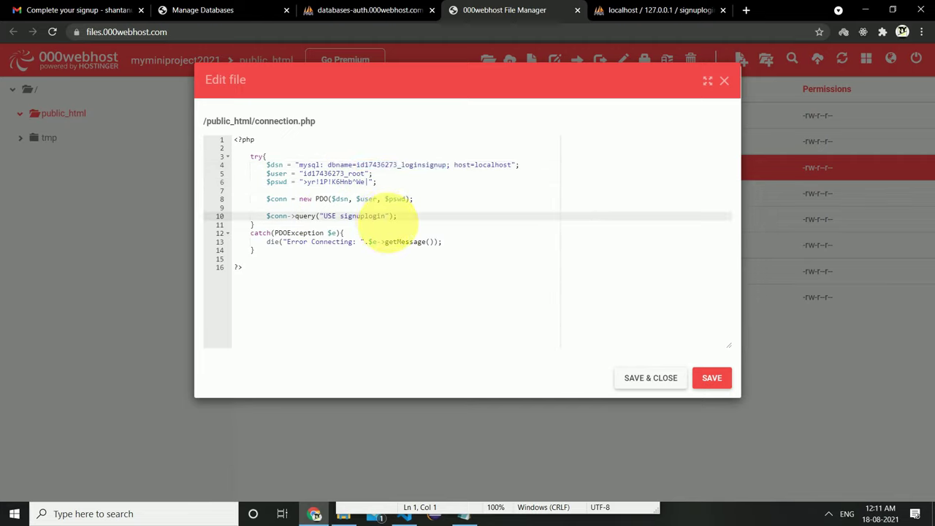
{"action": "double_click", "coordinate": [359, 217]}
{"action": "right_click", "coordinate": [359, 217]}
{"action": "left_click", "coordinate": [387, 273]}
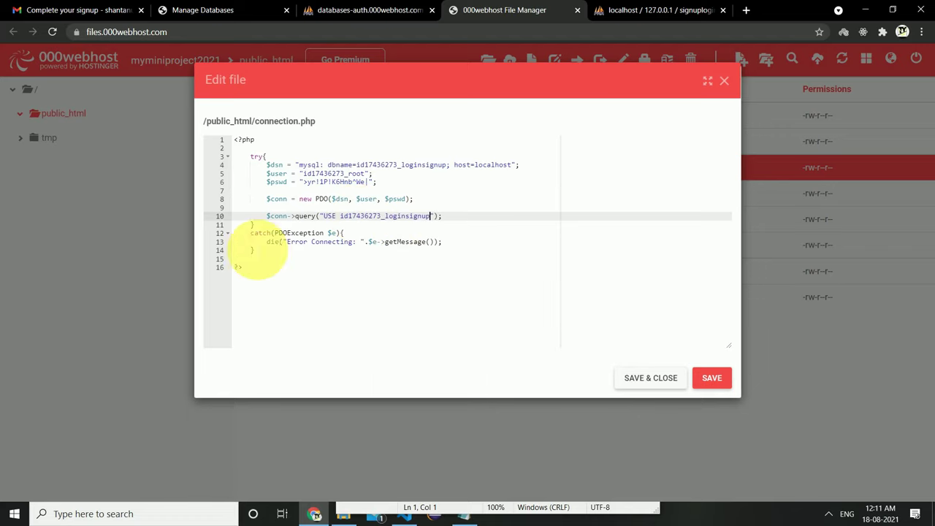
Save and close connection.php, then open the live signup.php page.
{"action": "left_click", "coordinate": [655, 380]}
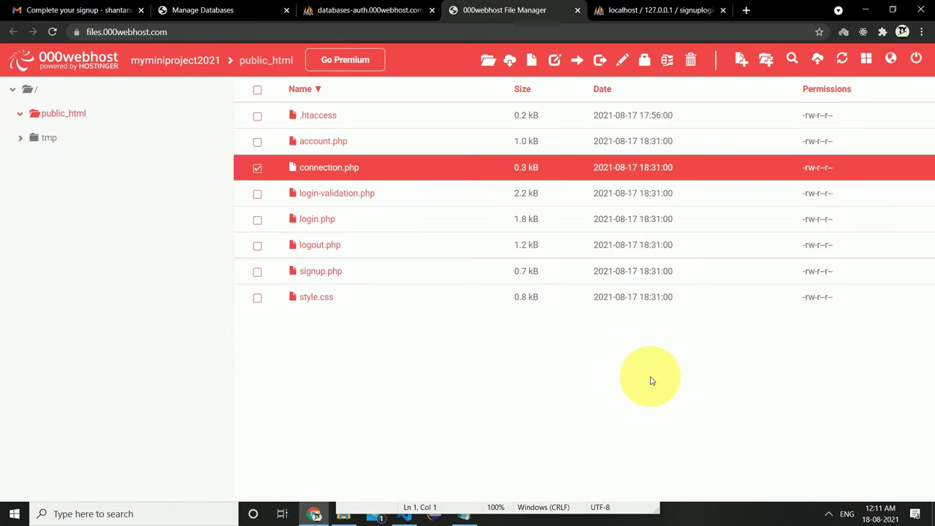
{"action": "left_click", "coordinate": [258, 169]}
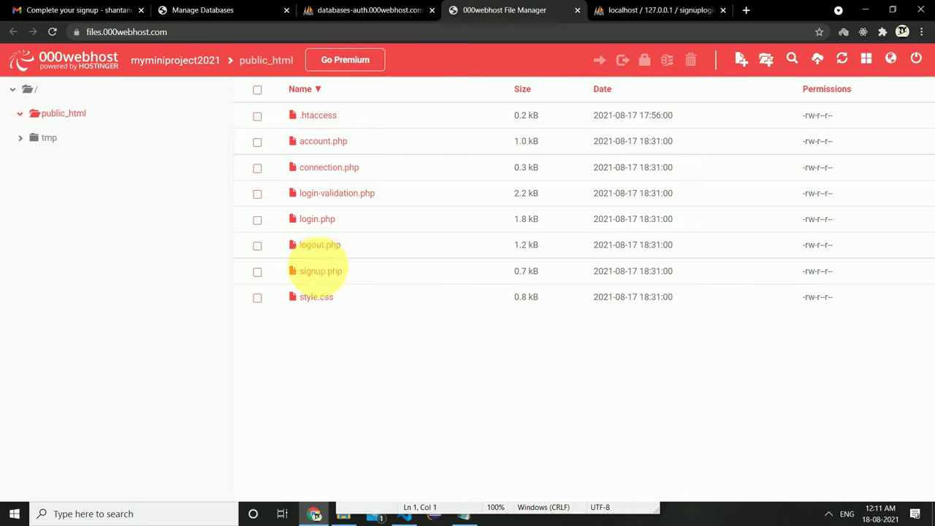
{"action": "right_click", "coordinate": [316, 275]}
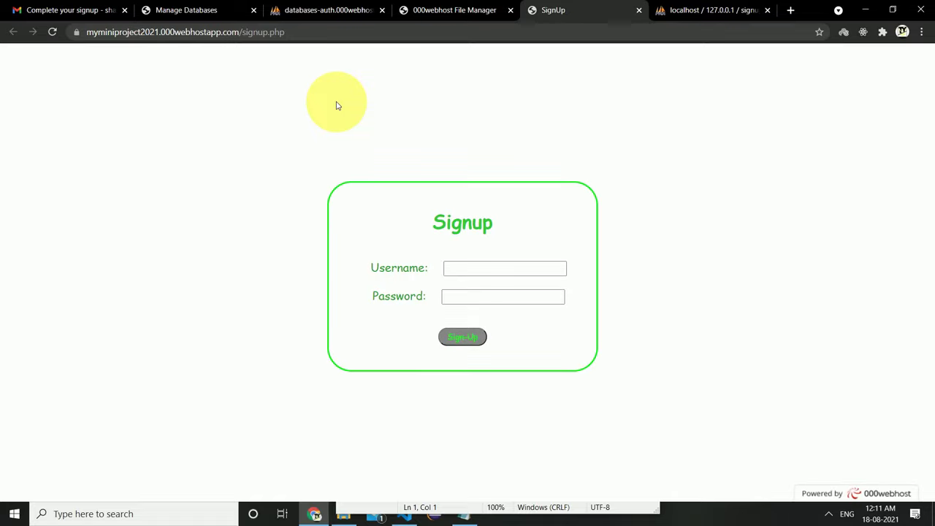
Sign up a test user, getting 'Account Created Successfully', then view the hosted users table.
{"action": "left_click", "coordinate": [460, 268]}
{"action": "type", "text": "shaun"}
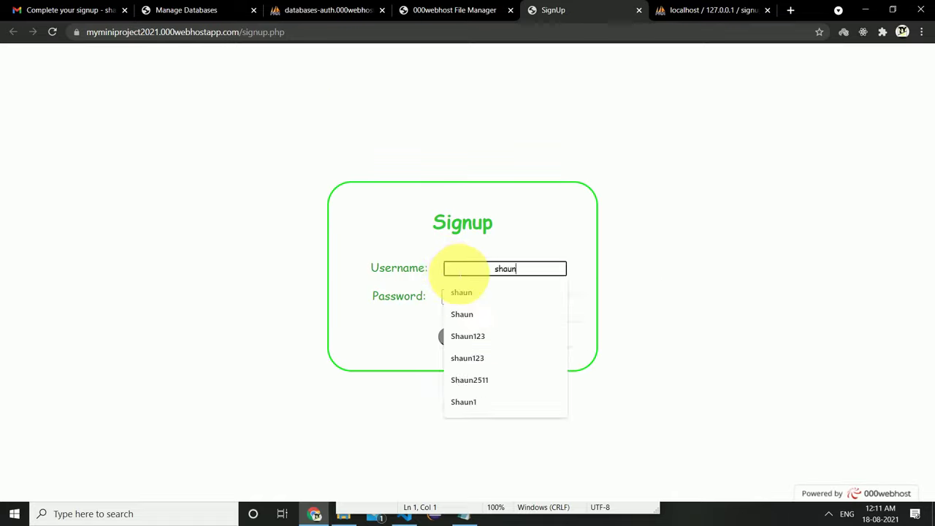
{"action": "type", "text": "123"}
{"action": "left_click", "coordinate": [482, 296]}
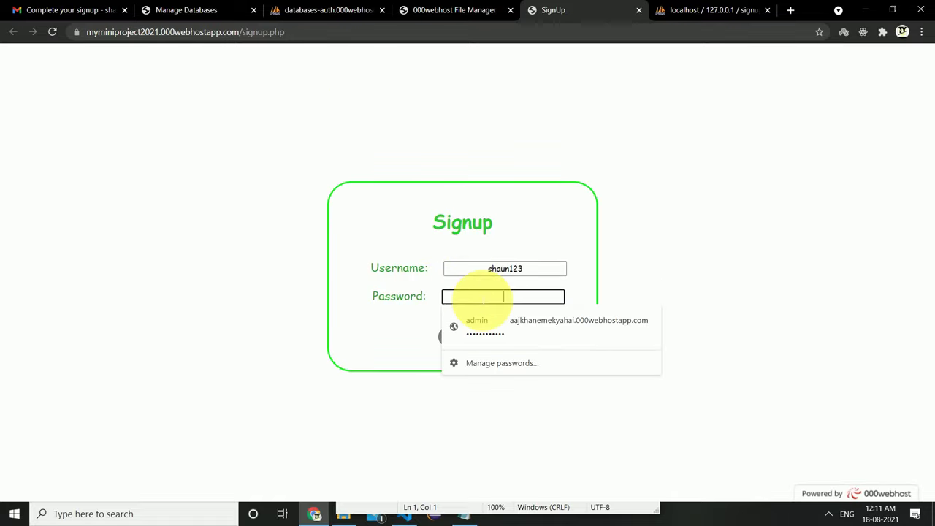
{"action": "type", "text": "123"}
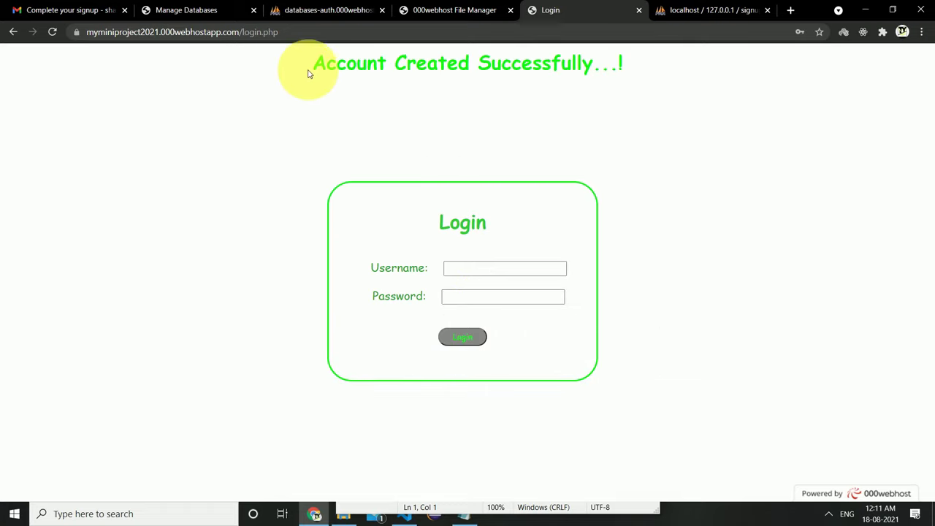
{"action": "left_click_drag", "start_coordinate": [311, 66], "coordinate": [625, 83]}
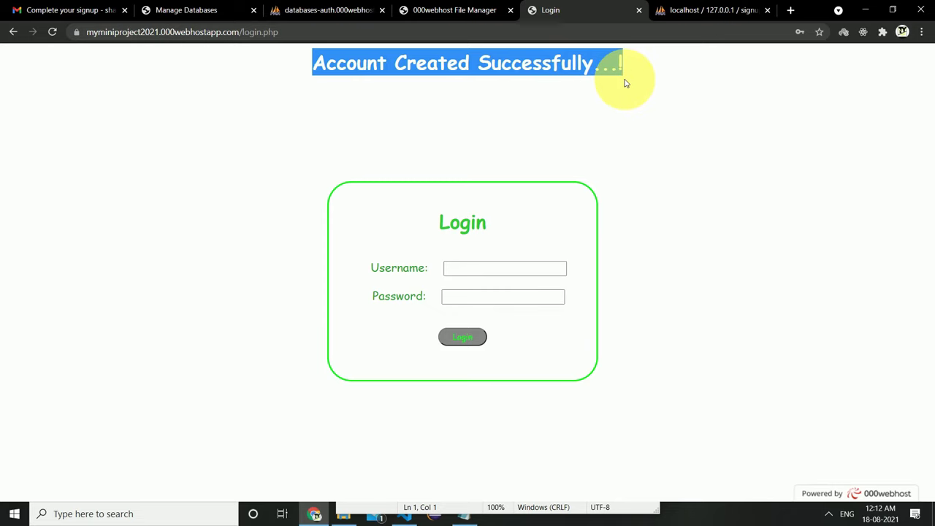
{"action": "left_click", "coordinate": [625, 83]}
{"action": "left_click", "coordinate": [346, 7]}
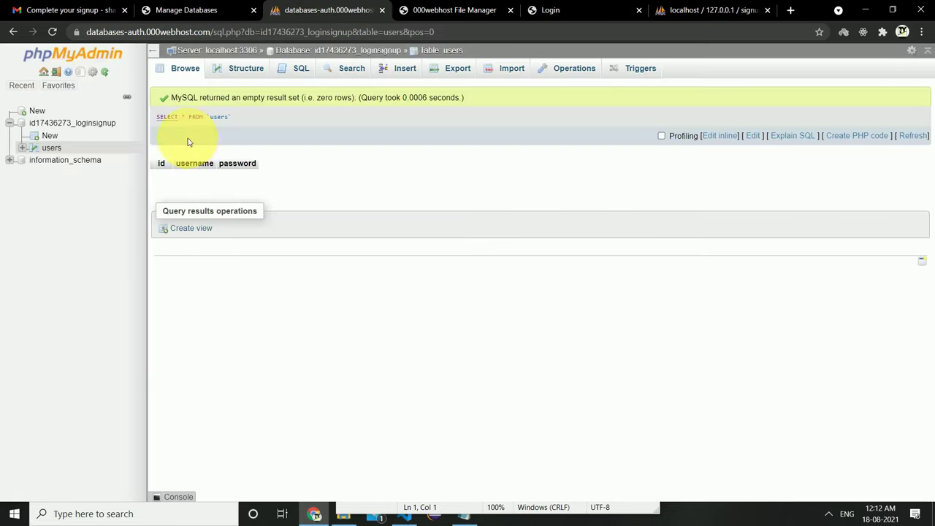
Refresh the hosted users table to confirm the new account row, then return to the signup page.
{"action": "left_click", "coordinate": [191, 71]}
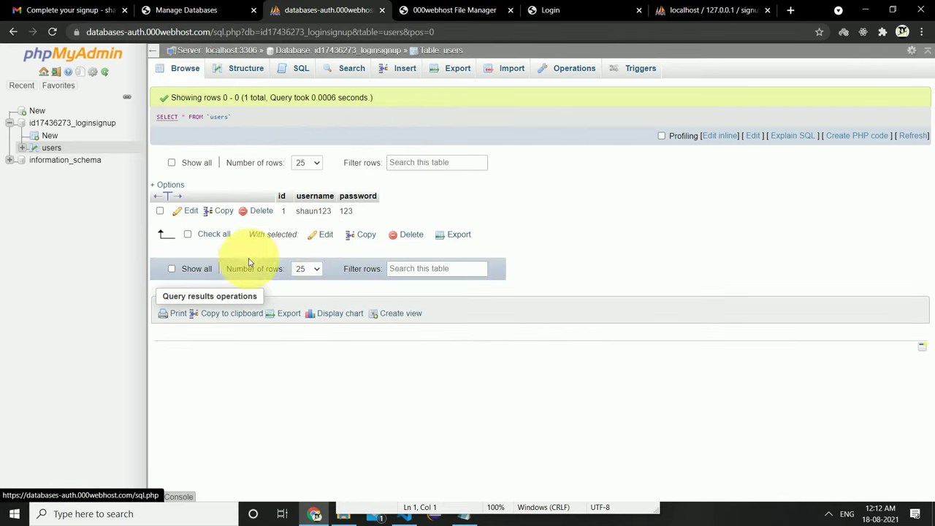
{"action": "left_click_drag", "start_coordinate": [296, 211], "coordinate": [360, 216]}
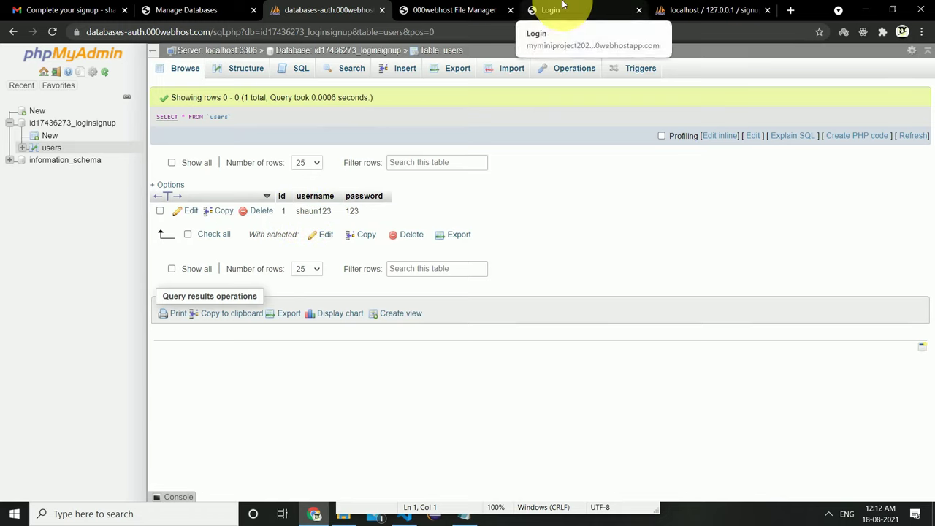
{"action": "left_click", "coordinate": [585, 11]}
{"action": "left_click", "coordinate": [13, 32]}
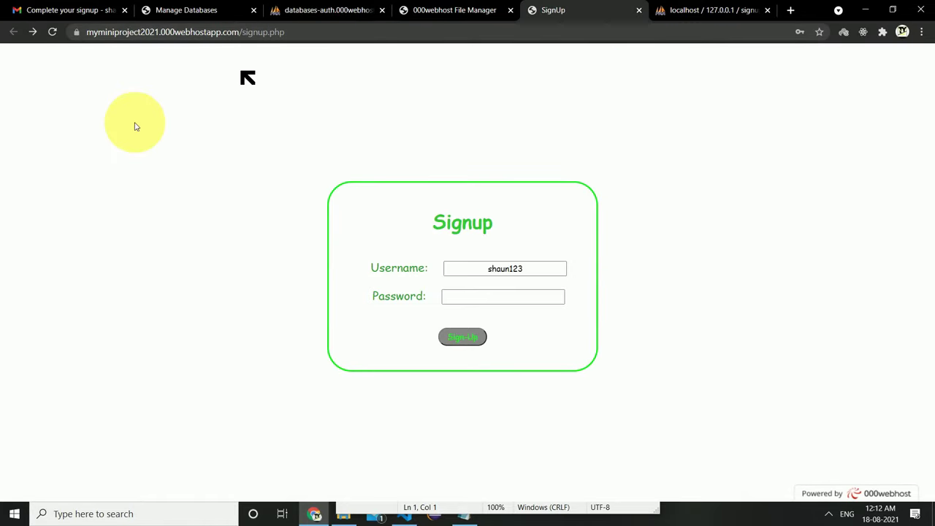